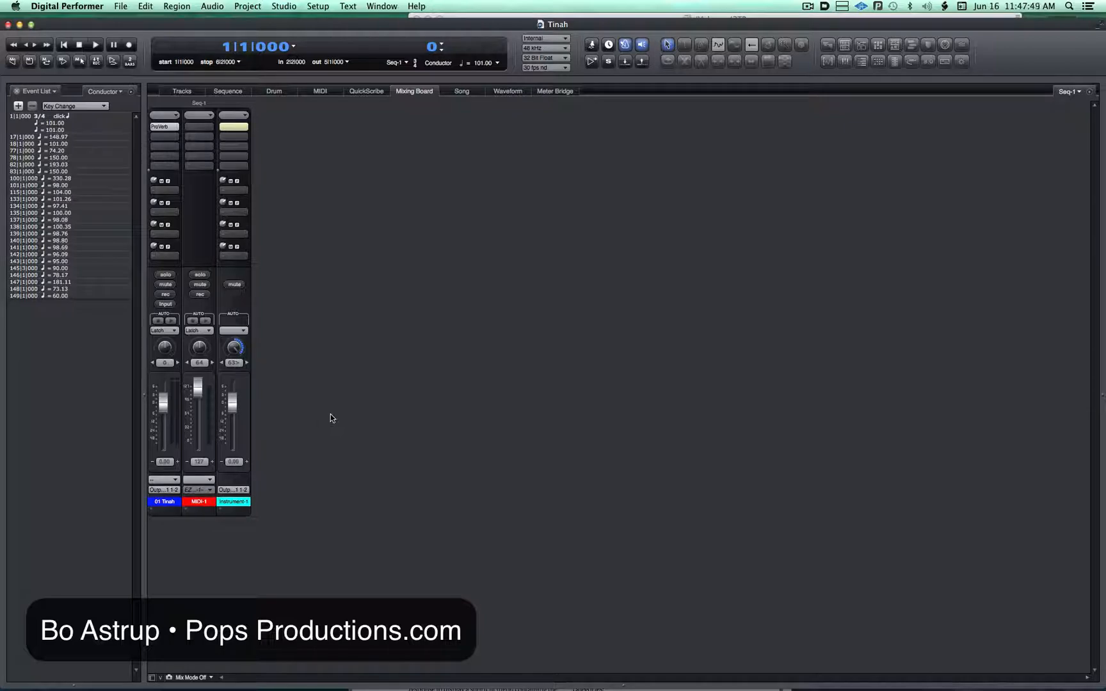
View the ProVerb page of the Digital Performer Plug-ins Guide PDF in Preview and return to the mixing board
mouse_move(520, 686)
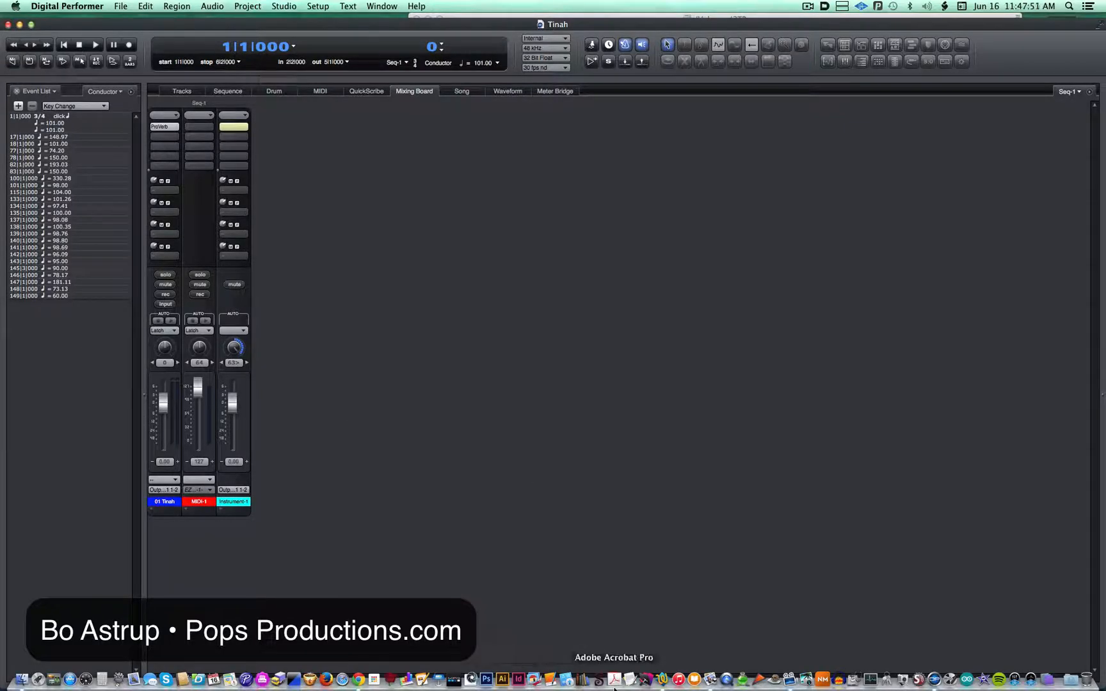
click(712, 680)
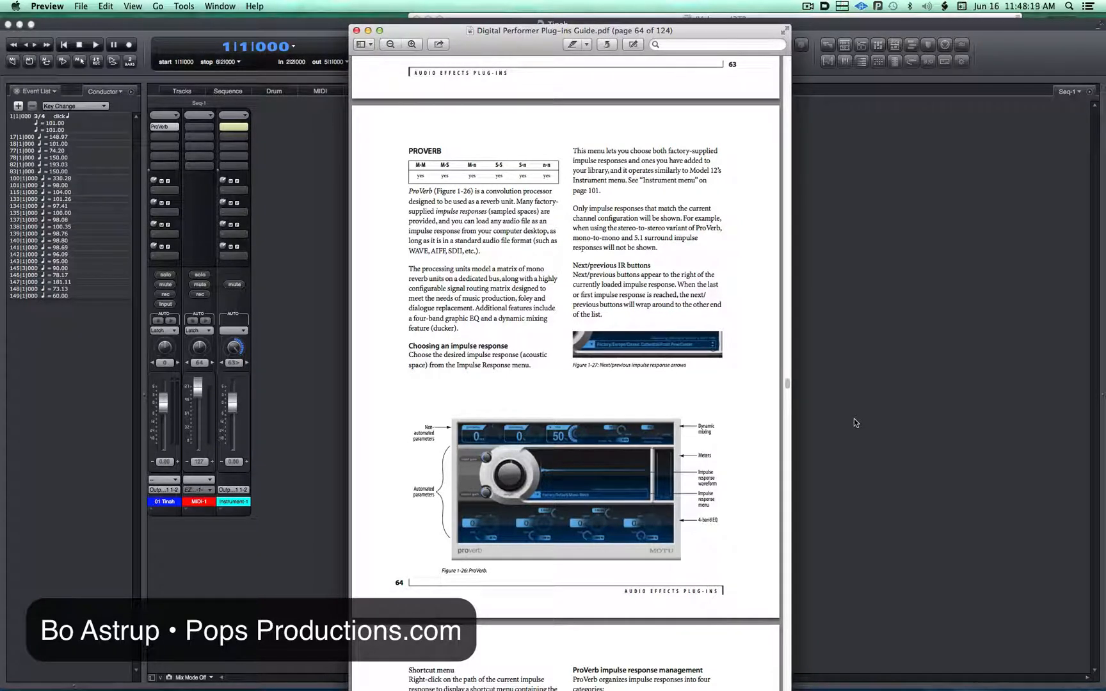
click(849, 516)
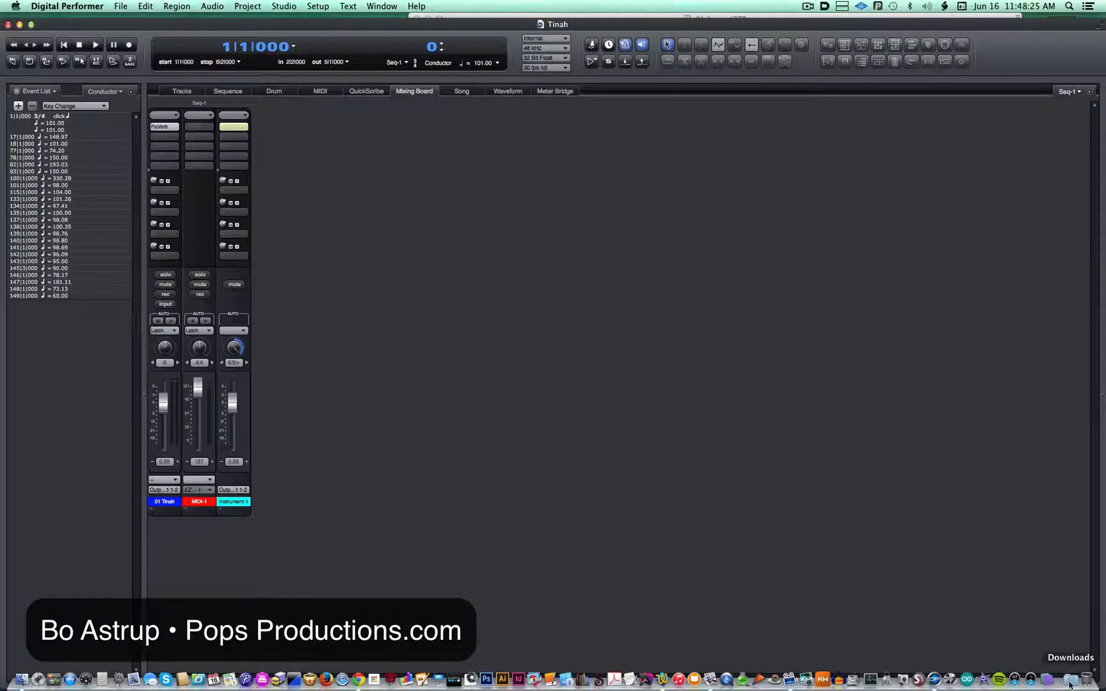
In Finder, open Downloads and browse the APG Portaphlex 32 bit 44.1 khz files inside Henry_Olonga_ULTRA_HiRes_Amp_Models_VOL_1
right_click(1071, 679)
click(1070, 653)
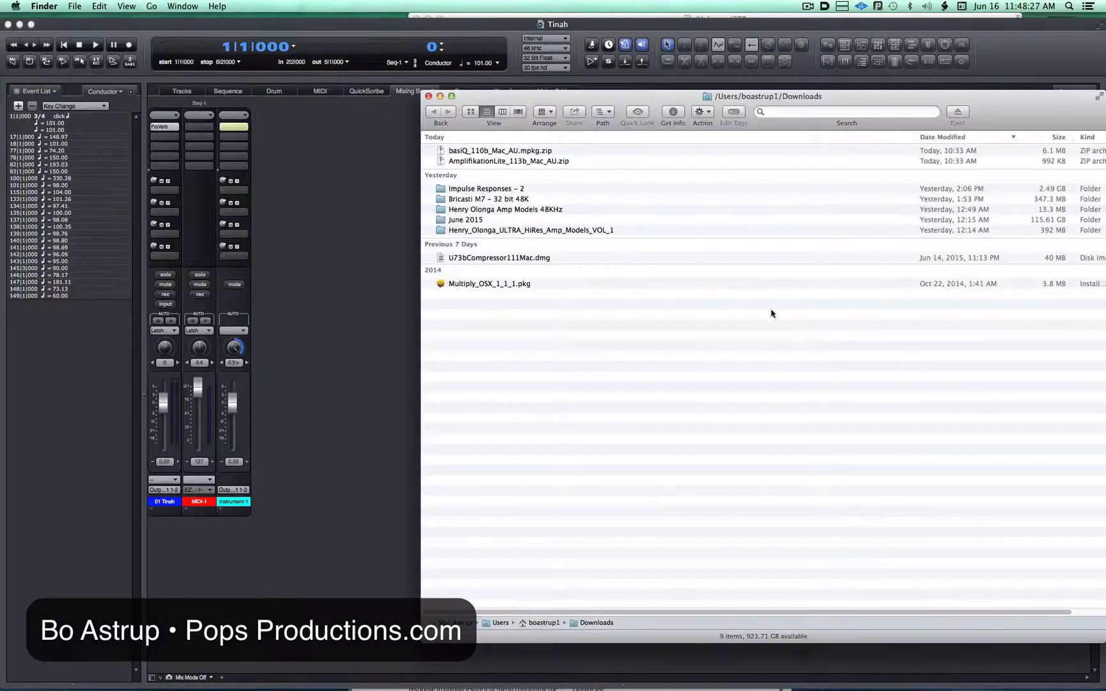
double_click(501, 231)
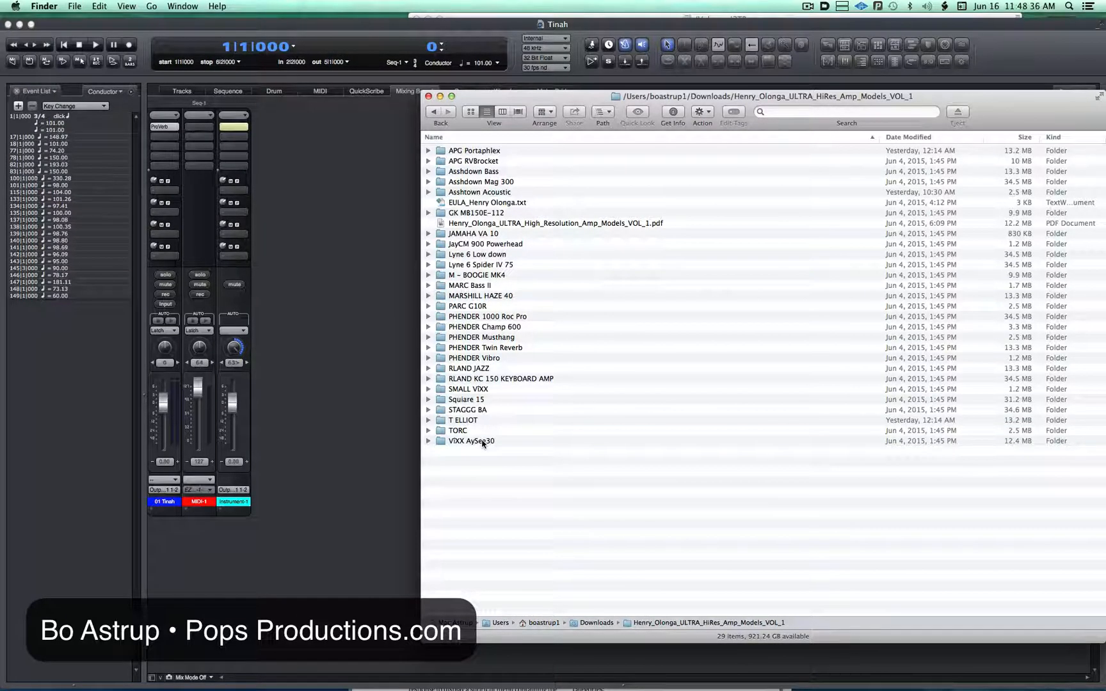
click(428, 151)
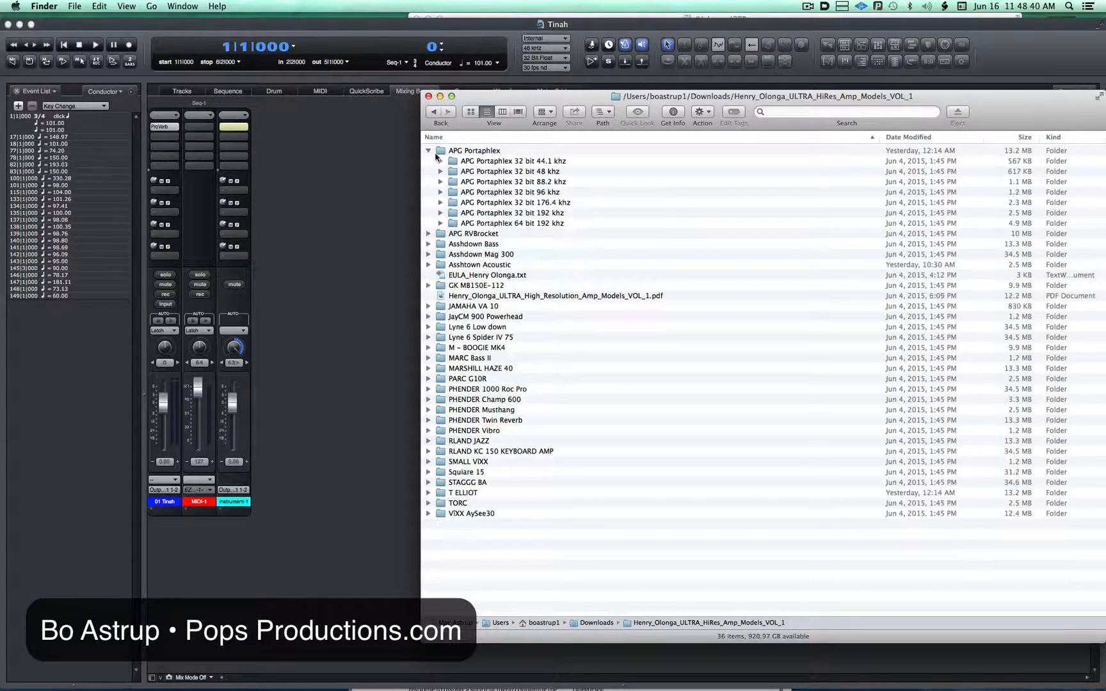
double_click(442, 155)
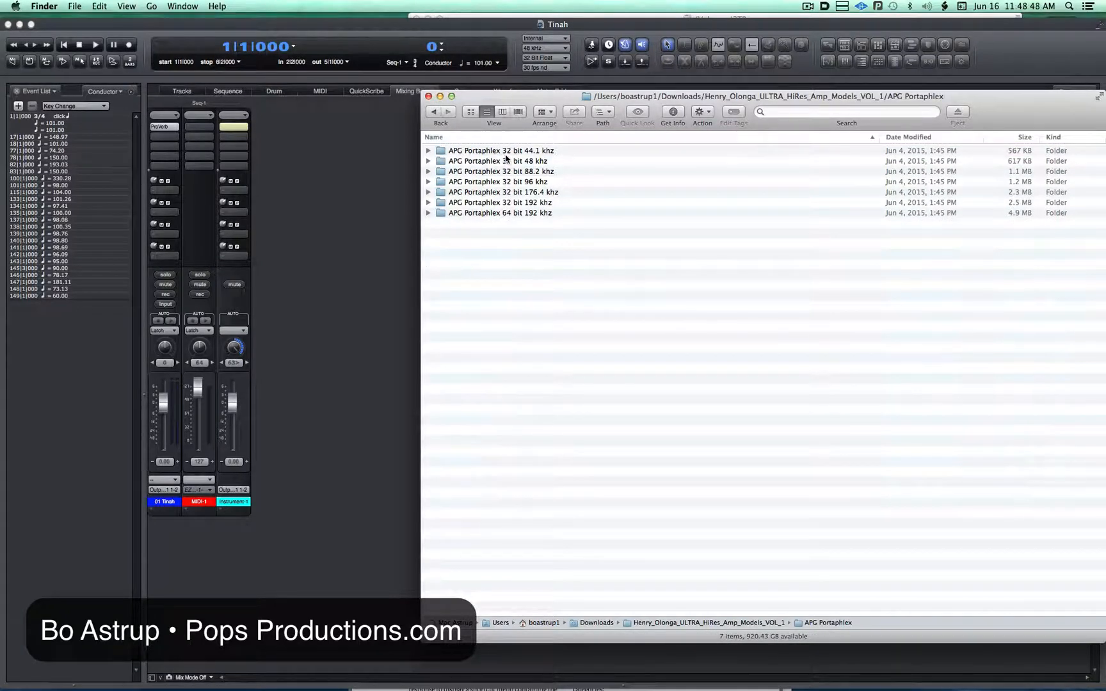
click(428, 151)
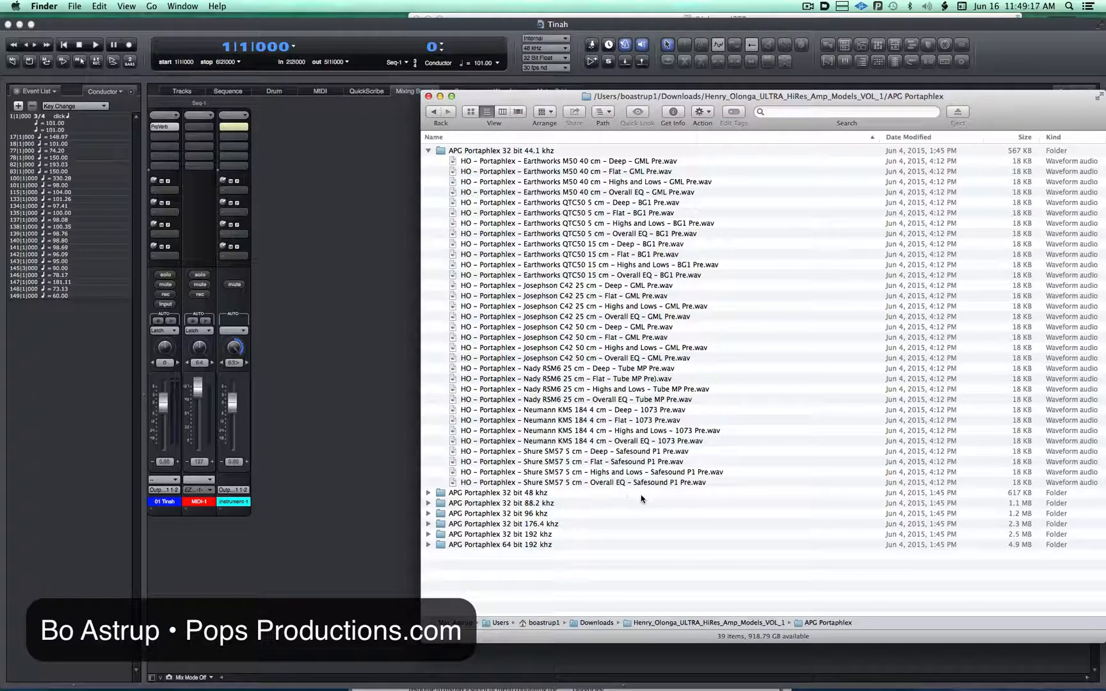
click(429, 150)
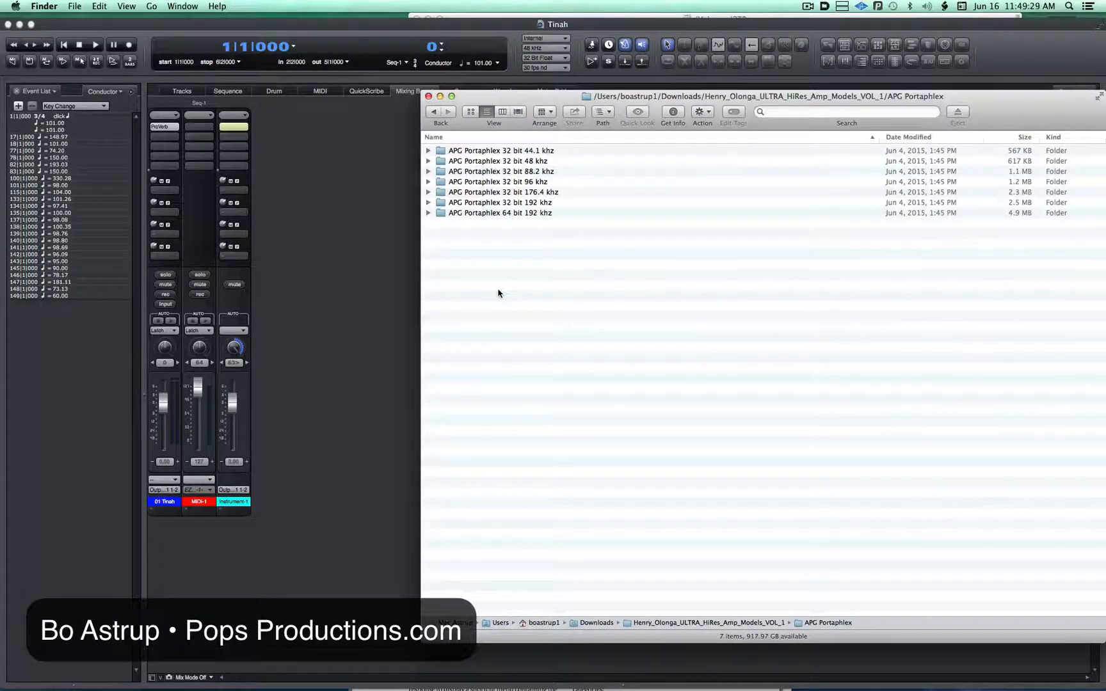
Go back to Downloads, look through the Henry Olonga Amp Models 48KHz folder, and return to Downloads
click(434, 113)
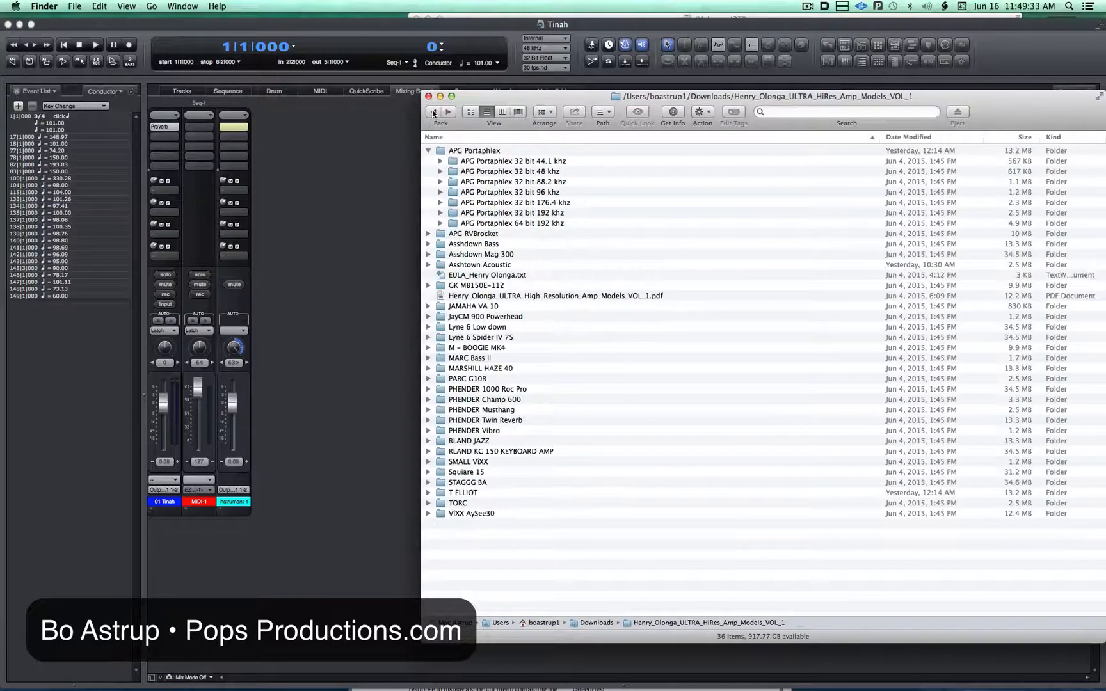
click(433, 113)
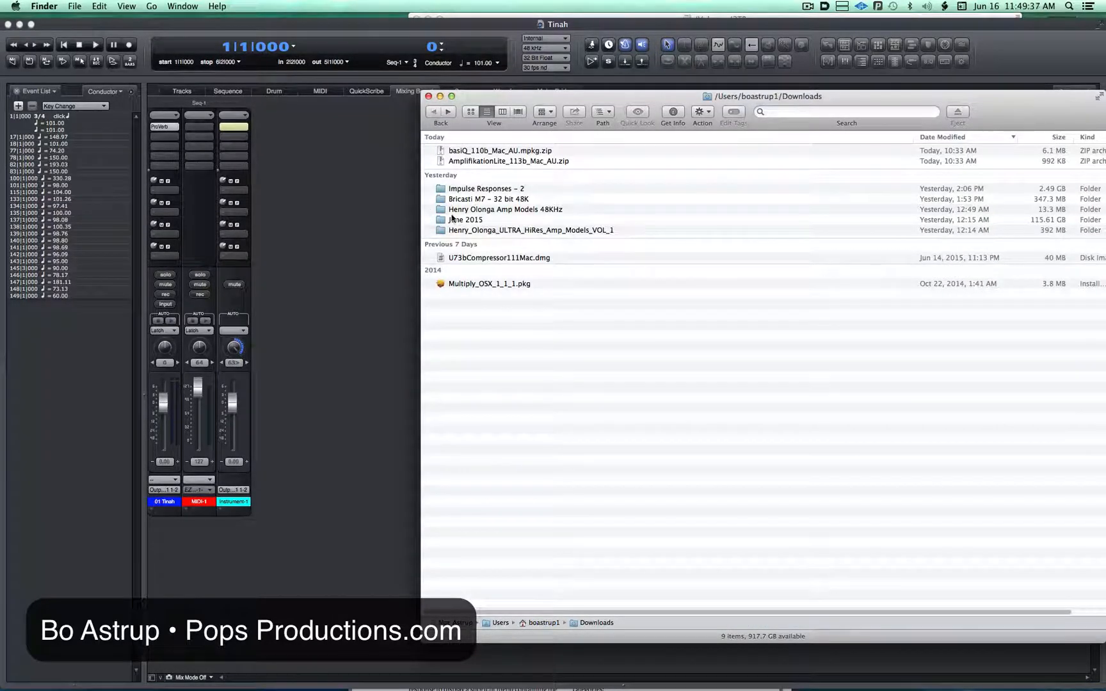
double_click(490, 211)
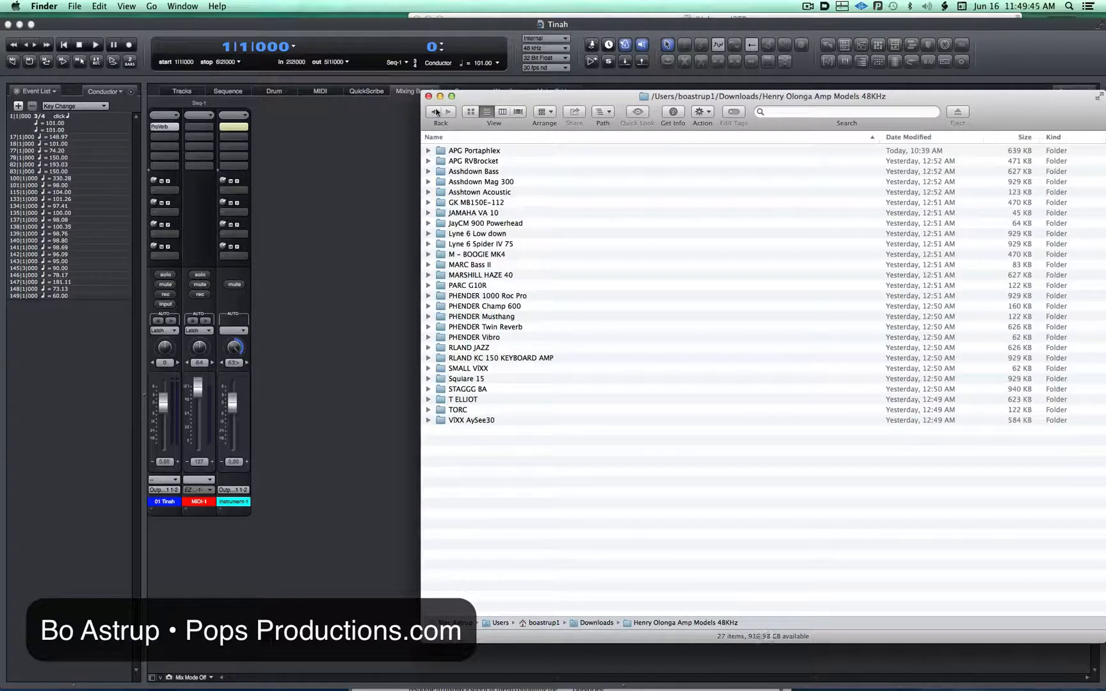
click(436, 113)
Open ProVerb on the 01 Tinah track and import the Henry Olonga Amp Models 48KHz folder from Downloads into its impulse response library
drag(472, 102, 818, 209)
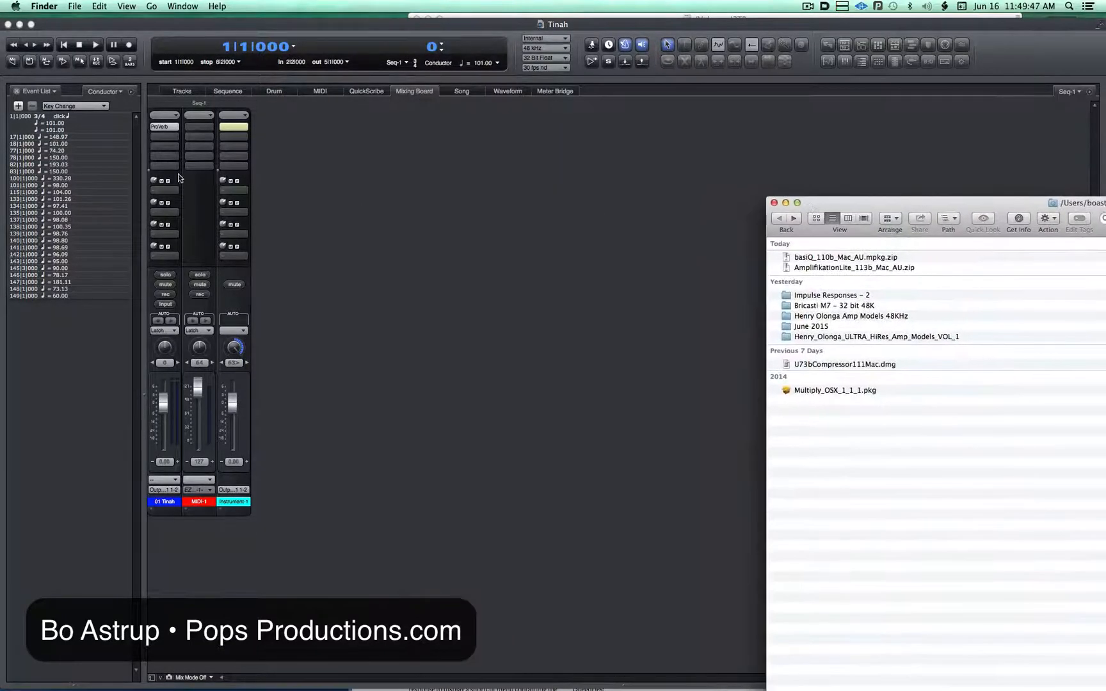
click(163, 124)
click(163, 124)
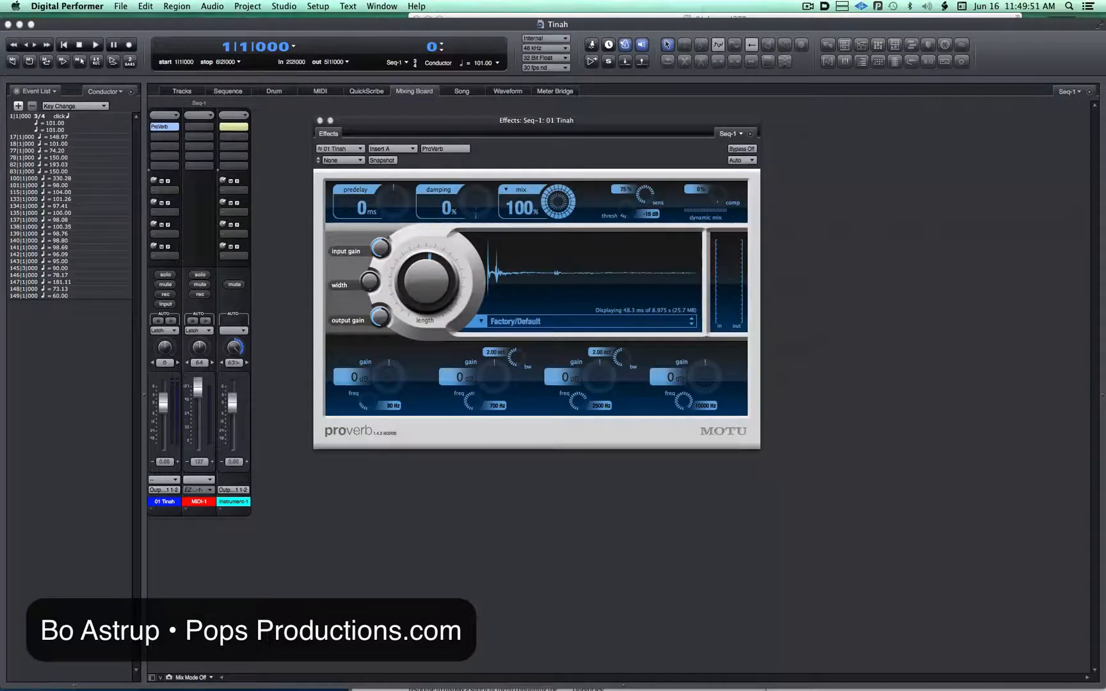
key(super+Tab)
drag(960, 209, 737, 146)
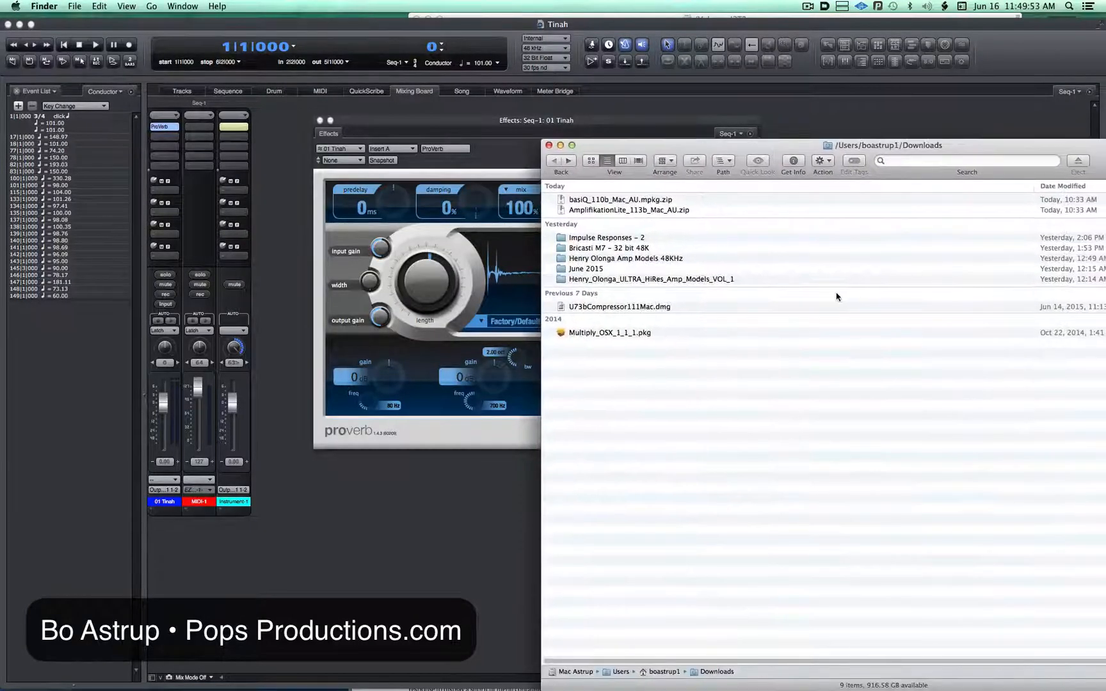
drag(563, 261, 489, 320)
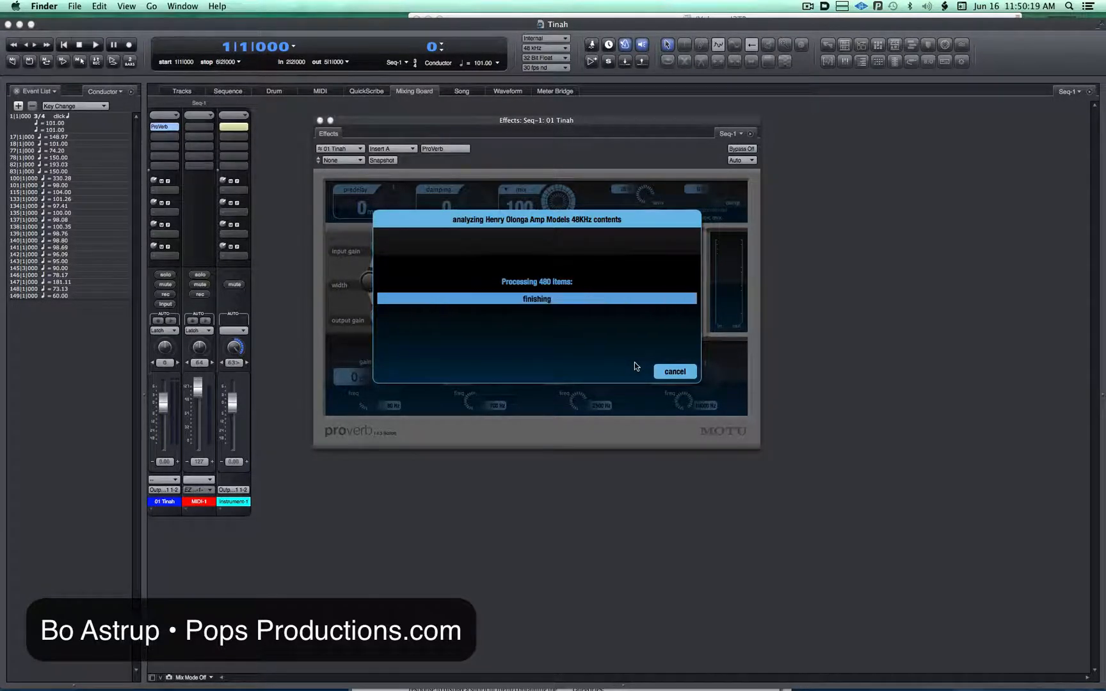
click(673, 372)
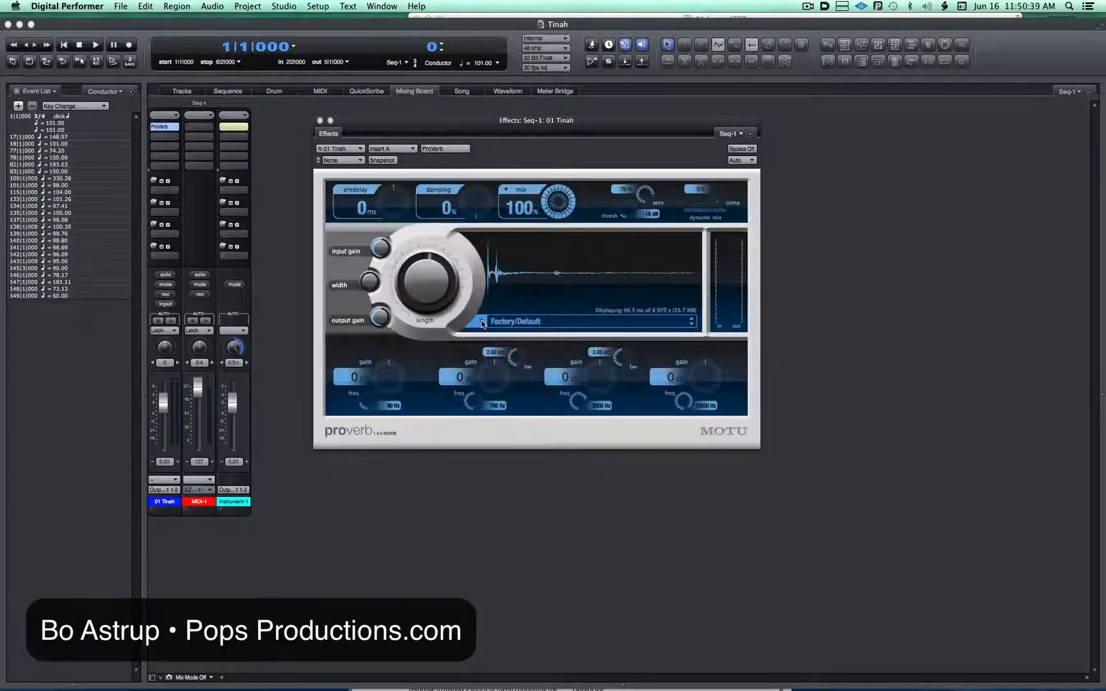
Check the User category of ProVerb's impulse response menu
click(482, 324)
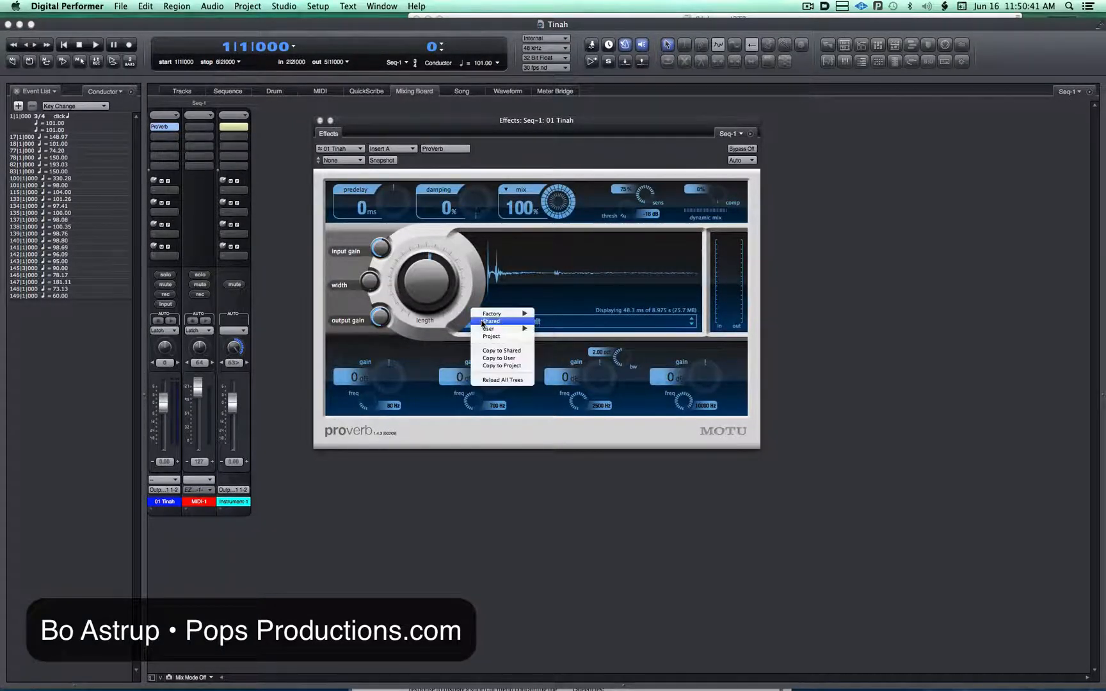
mouse_move(488, 328)
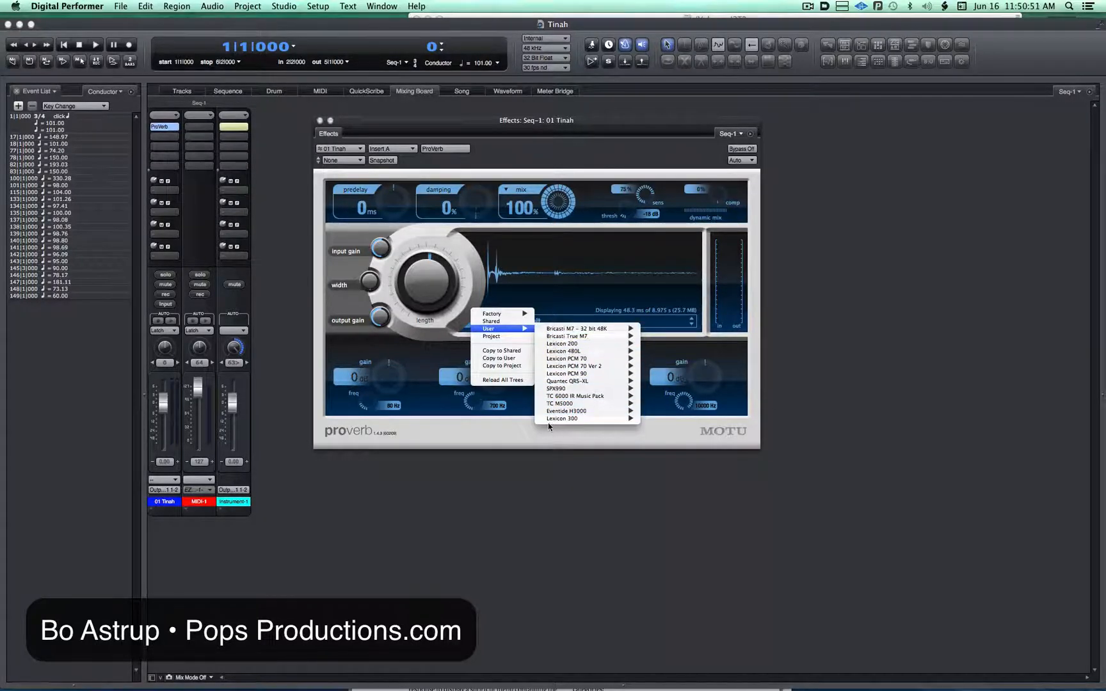
Switch to Finder and show the package contents of ProVerb's User folder in the user Library's Application Support/MOTU folder
key(super+Tab)
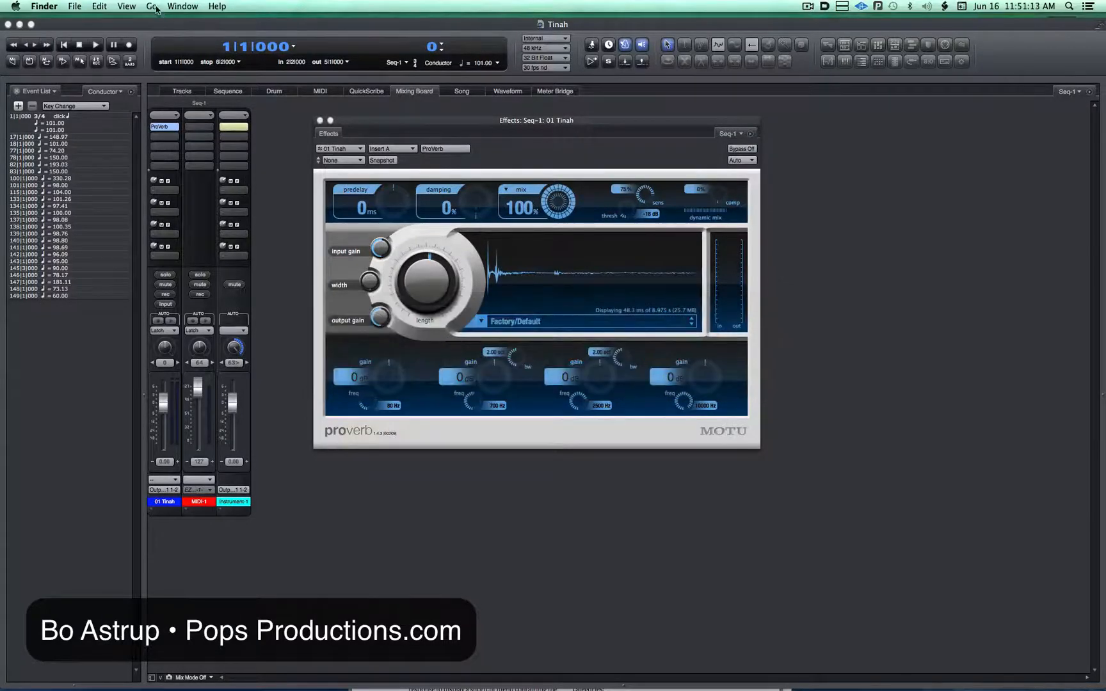
click(153, 6)
key(alt)
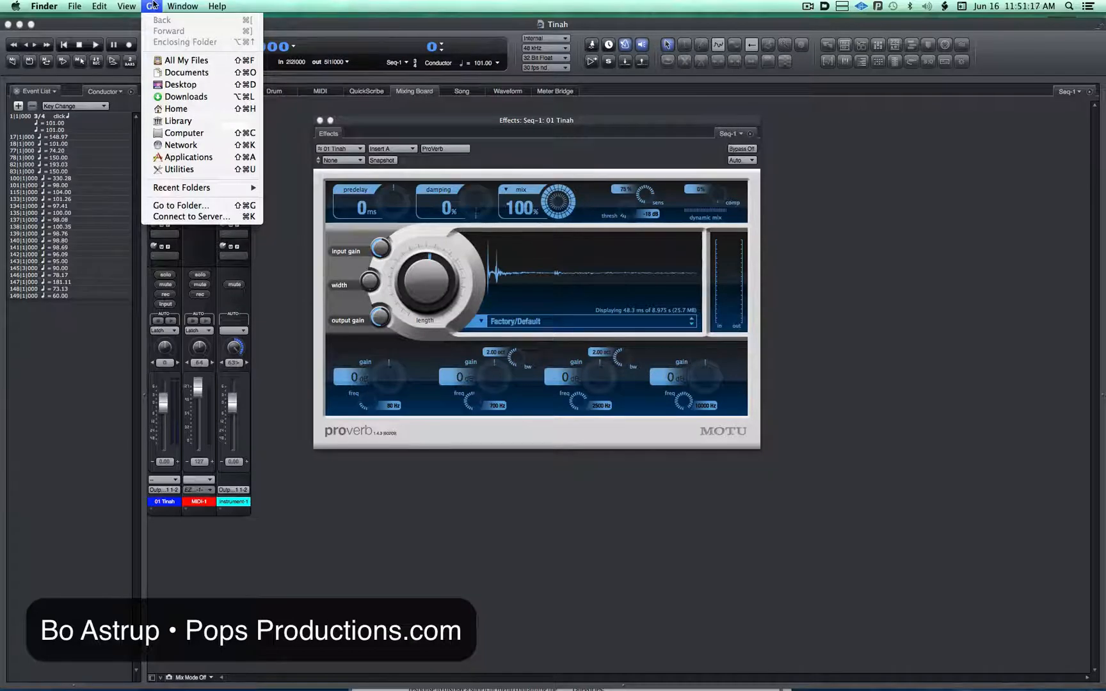
click(177, 122)
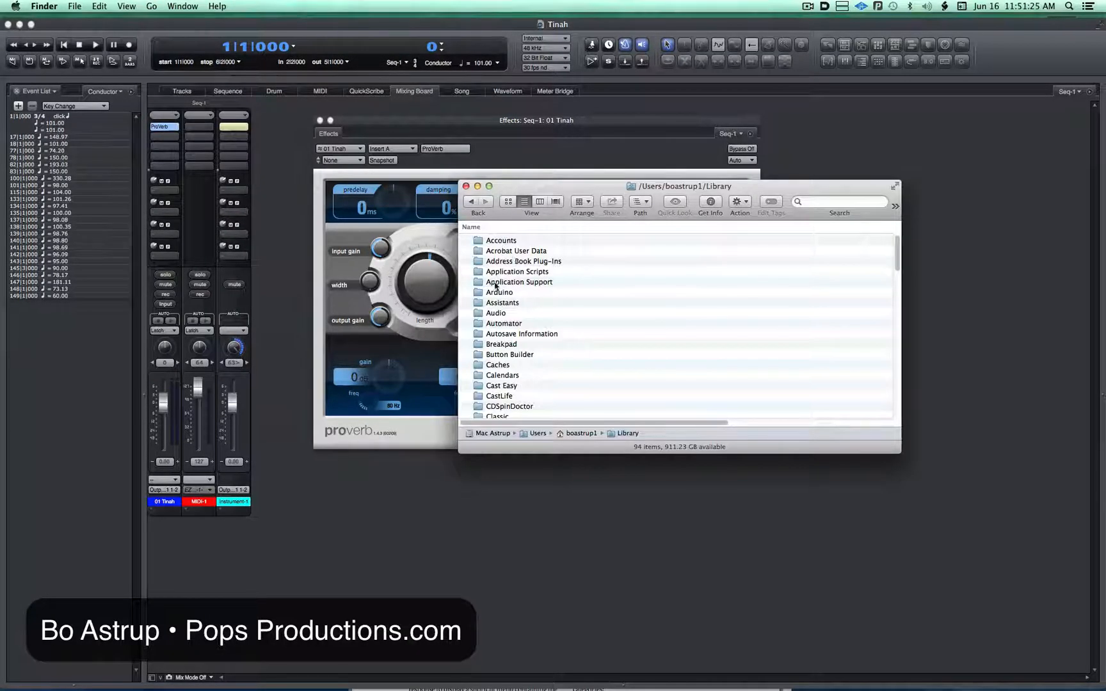
double_click(508, 285)
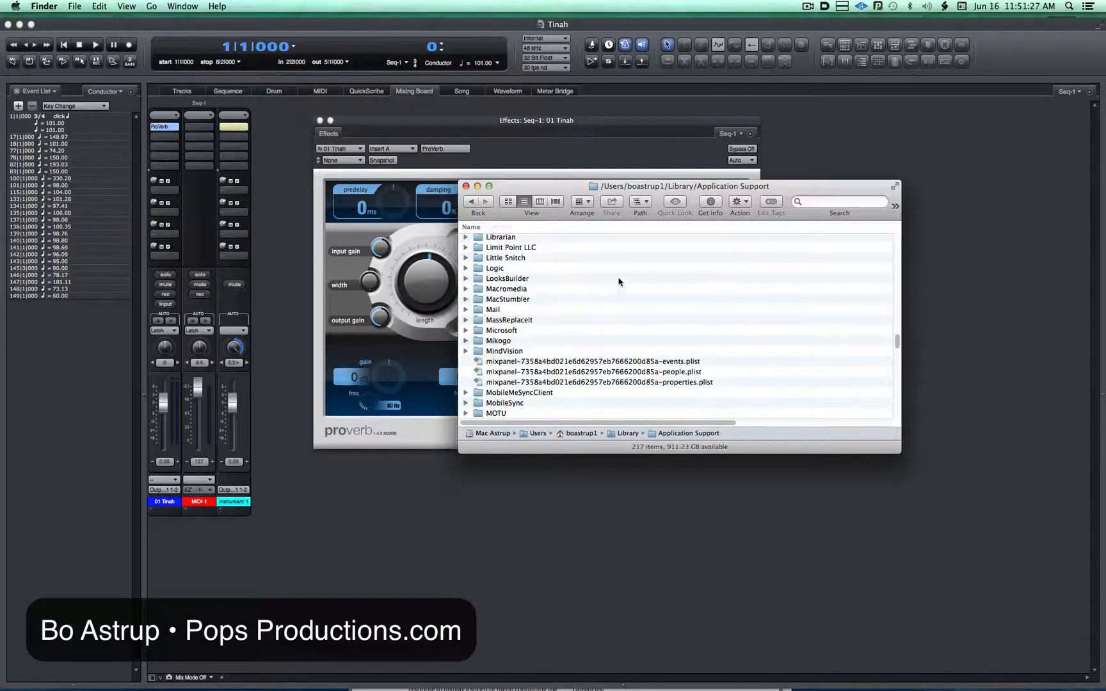
double_click(503, 412)
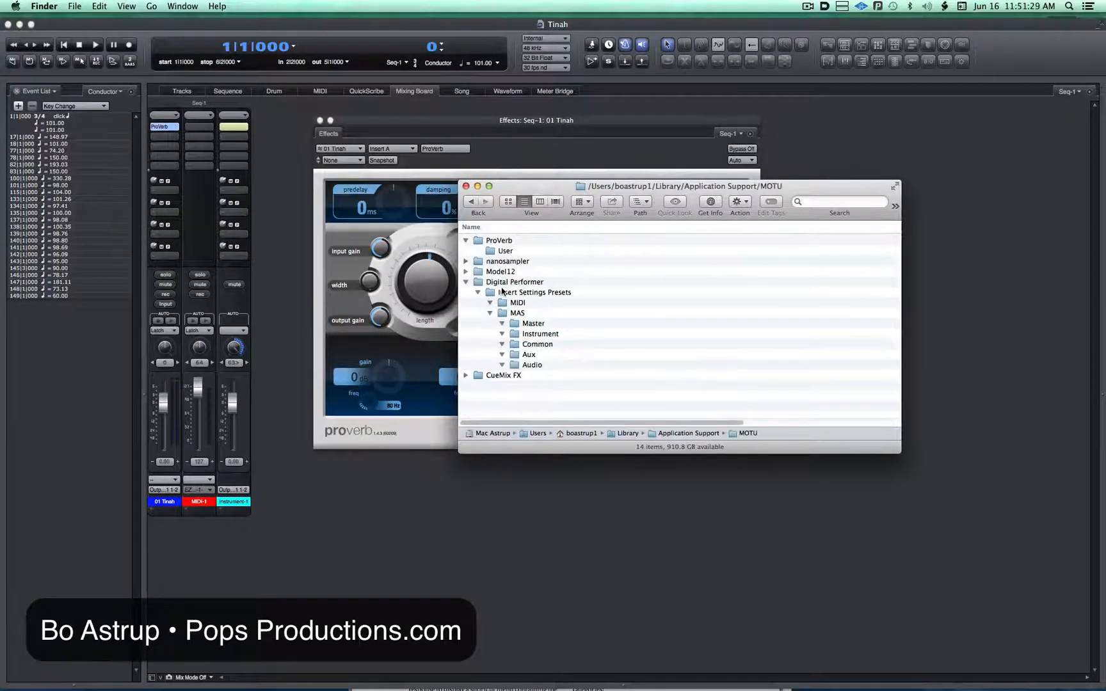
right_click(491, 252)
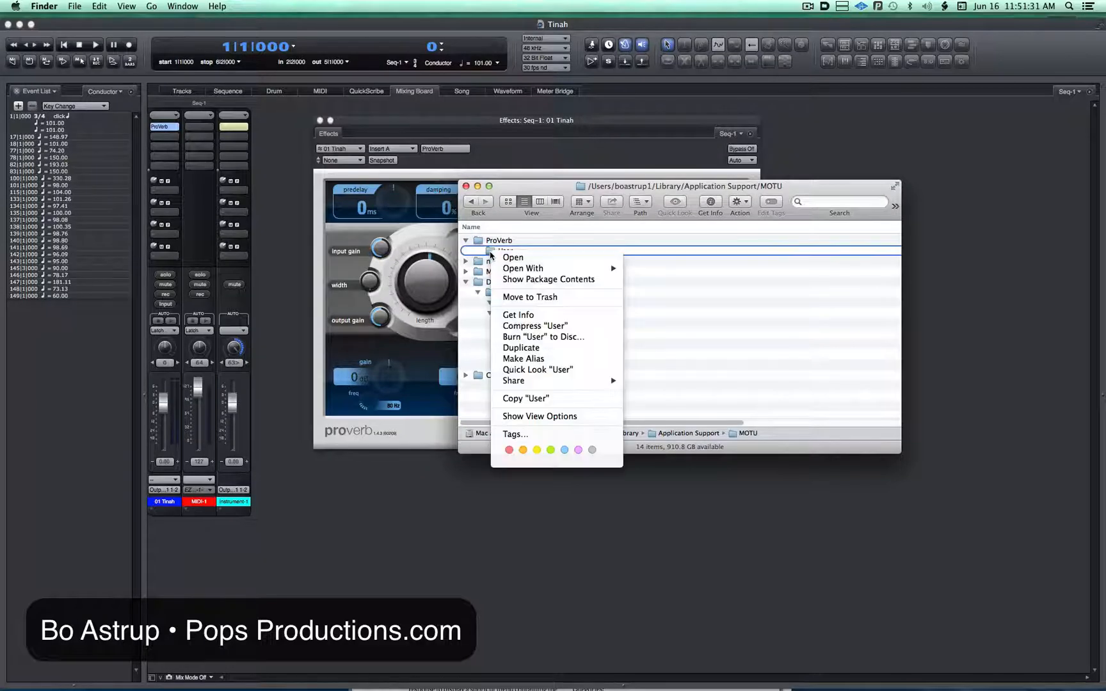
click(513, 280)
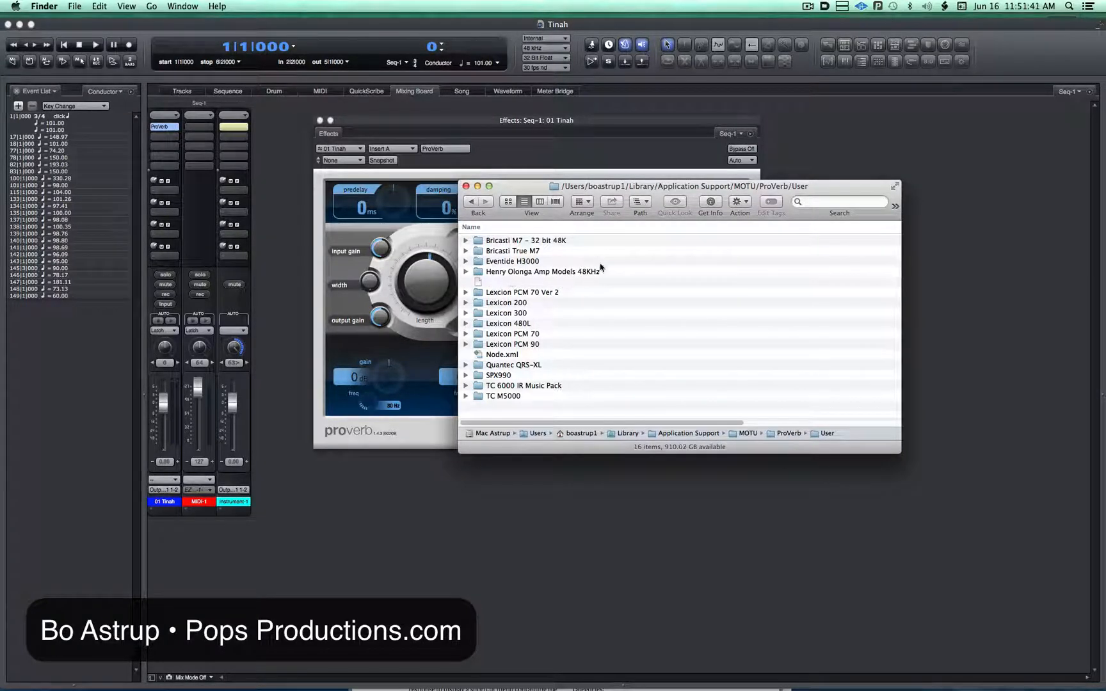
Inspect the branch entries in Node.xml in TextWrangler, and close both the file and the User folder window
double_click(497, 355)
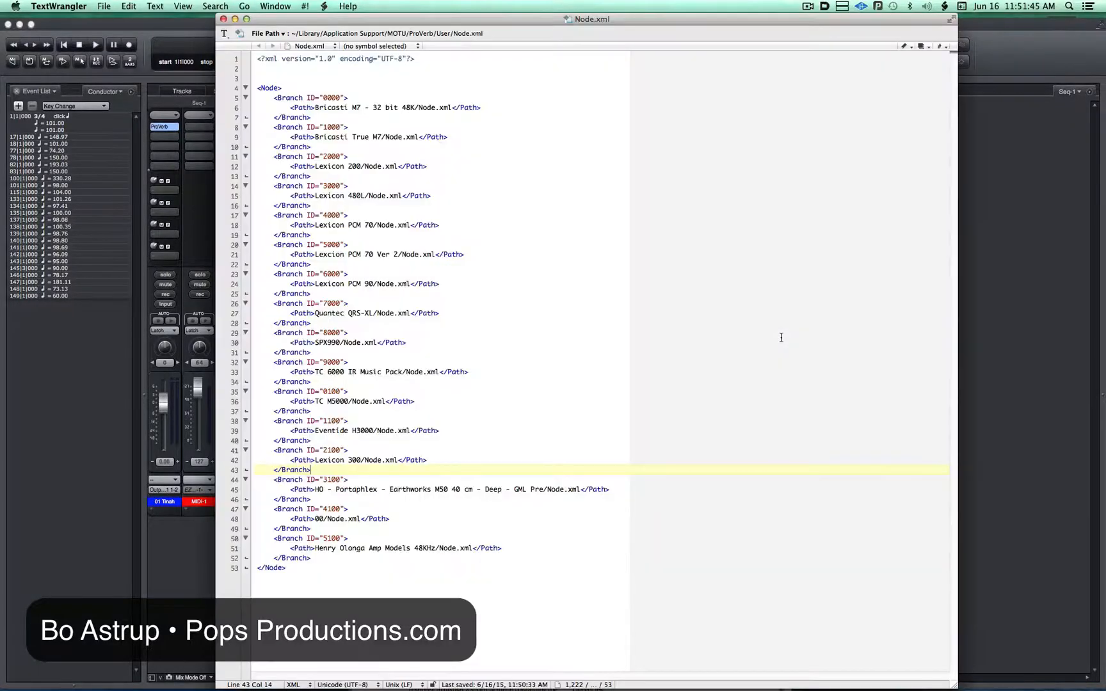
click(222, 19)
click(462, 185)
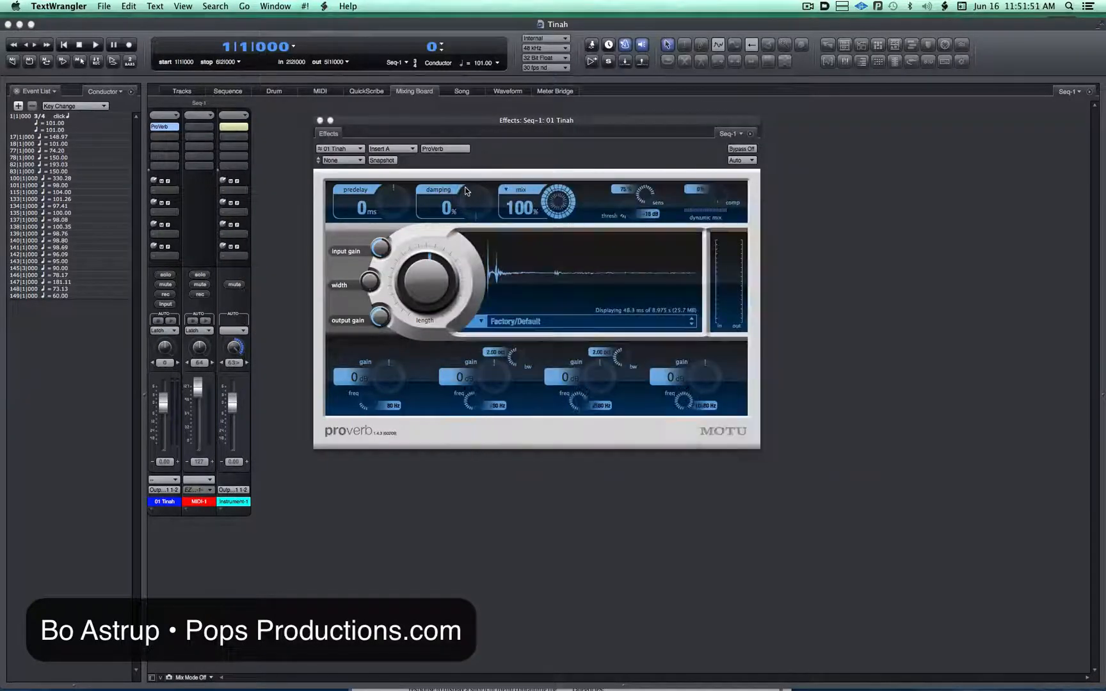
Return to Digital Performer, move the ProVerb window clear of the mixer channels, and add a mono audio track
click(585, 154)
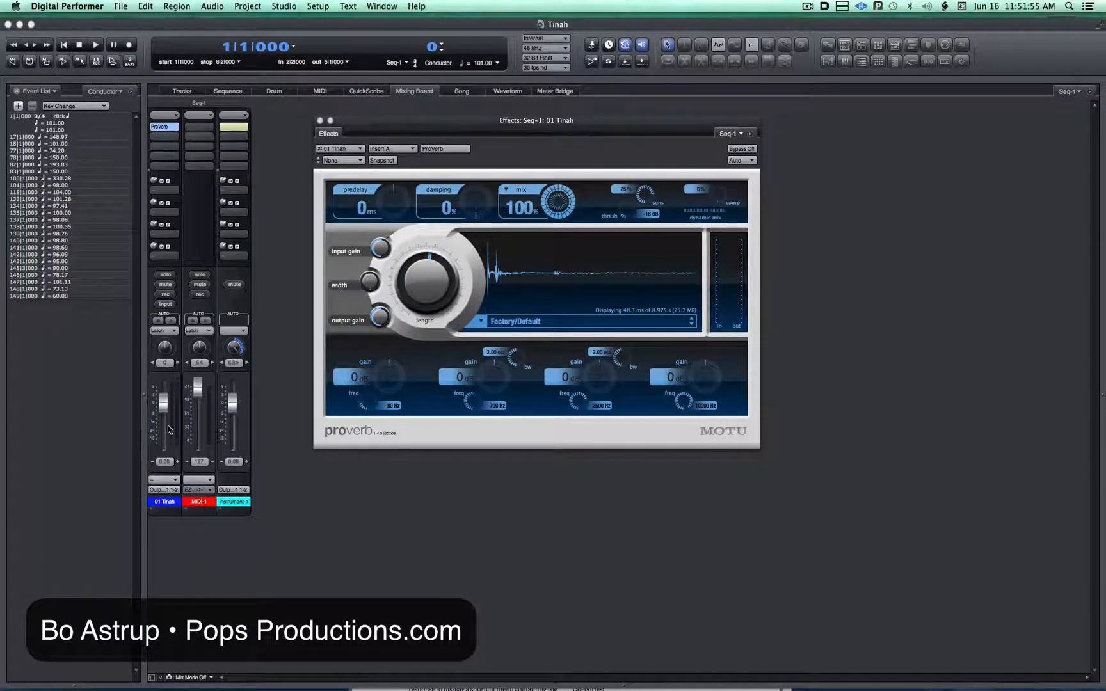
drag(388, 123, 566, 126)
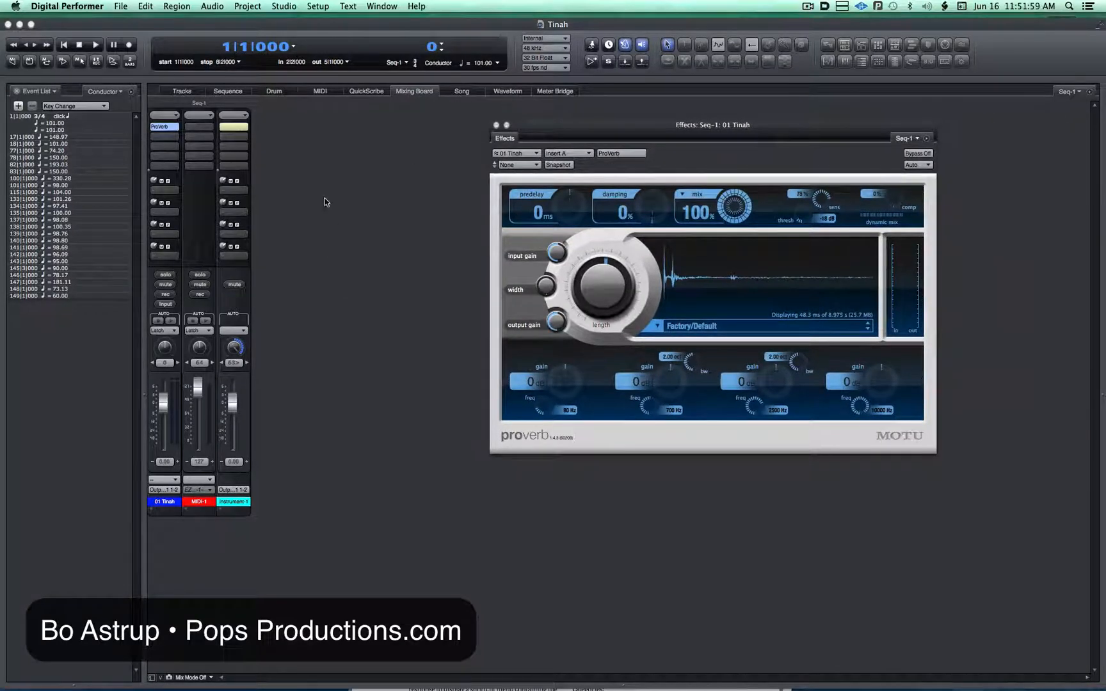
click(248, 6)
mouse_move(282, 19)
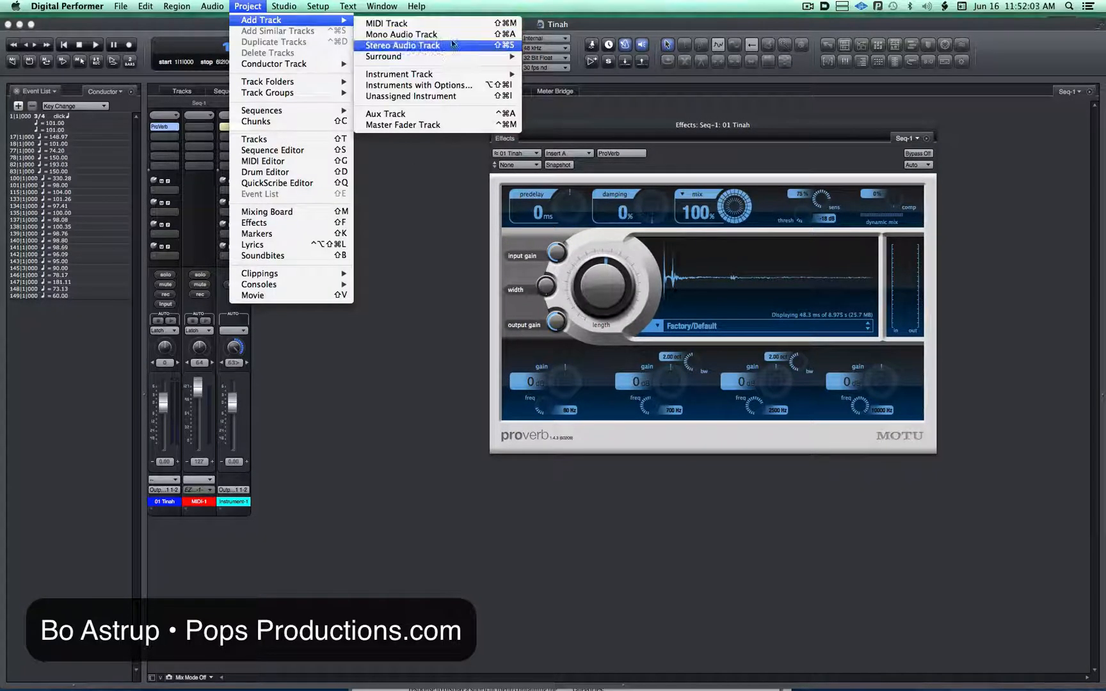
click(452, 45)
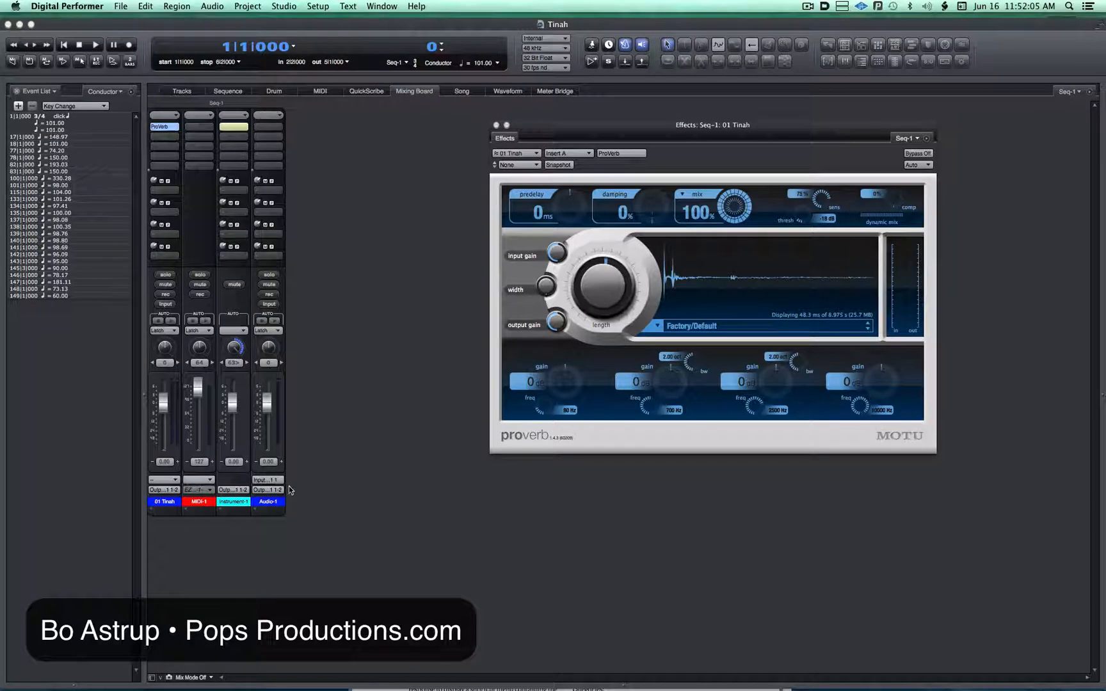
Insert the mono version of MOTU's ProVerb in the first effects slot of the Audio-1 channel
click(267, 127)
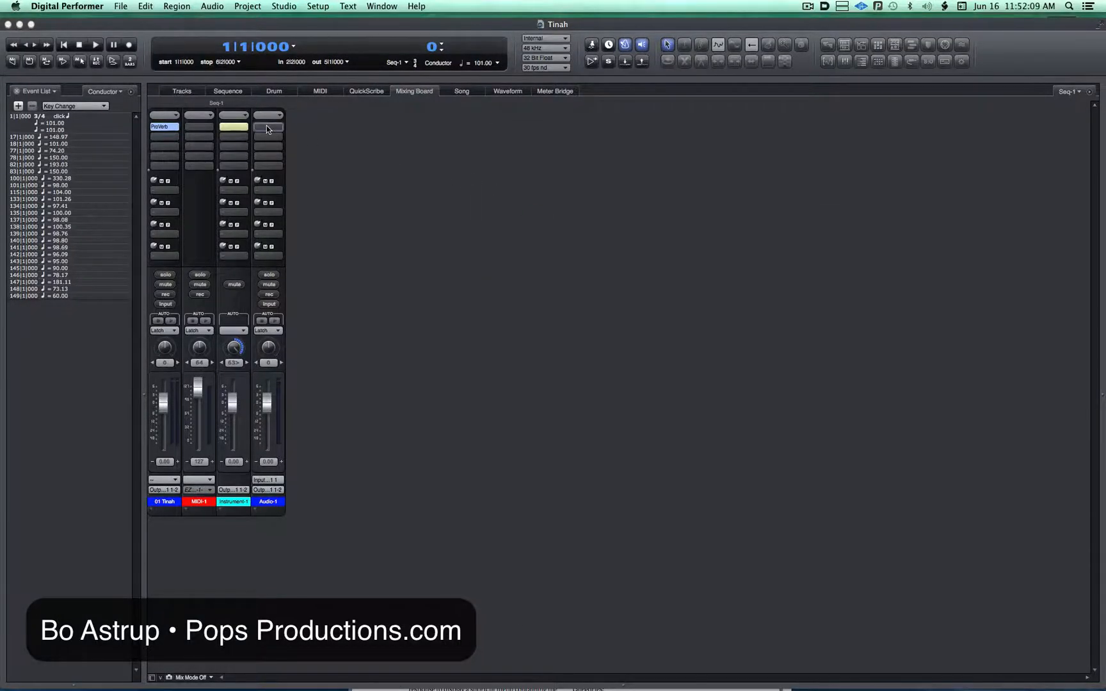
click(266, 127)
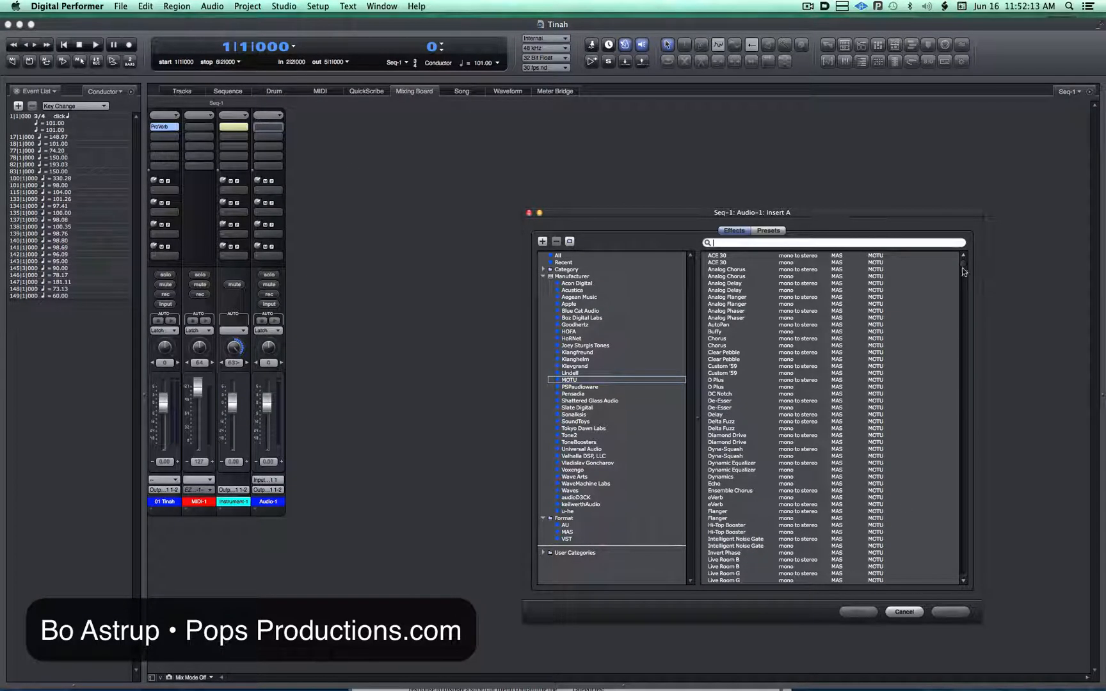
scroll(789, 522, down, 10)
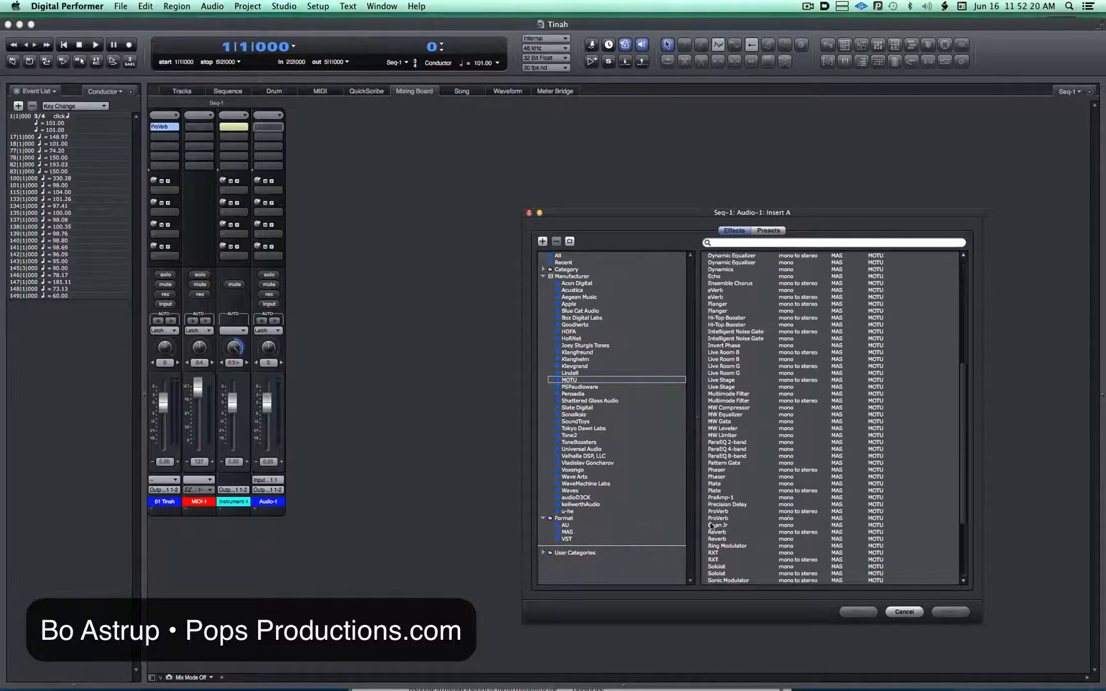
double_click(723, 519)
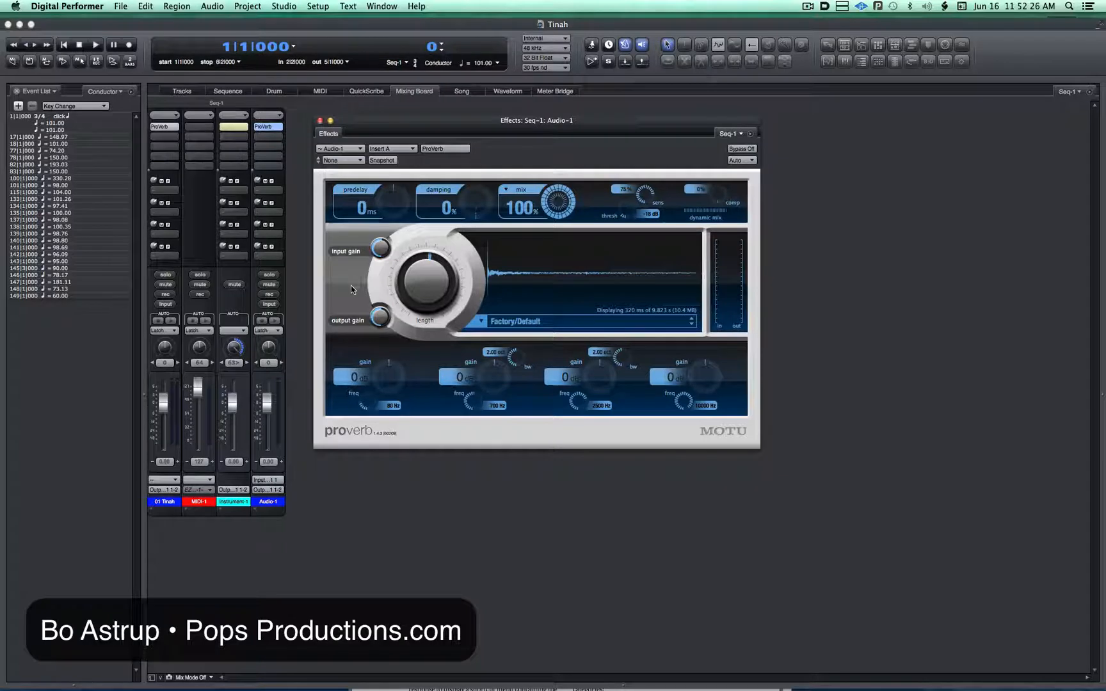
Load the User impulse response HO - OneThousand Rock Pro - 15 cm - GML PRE - FLAT from the amp models' PHENDER 1000 Roc Pro group
click(480, 320)
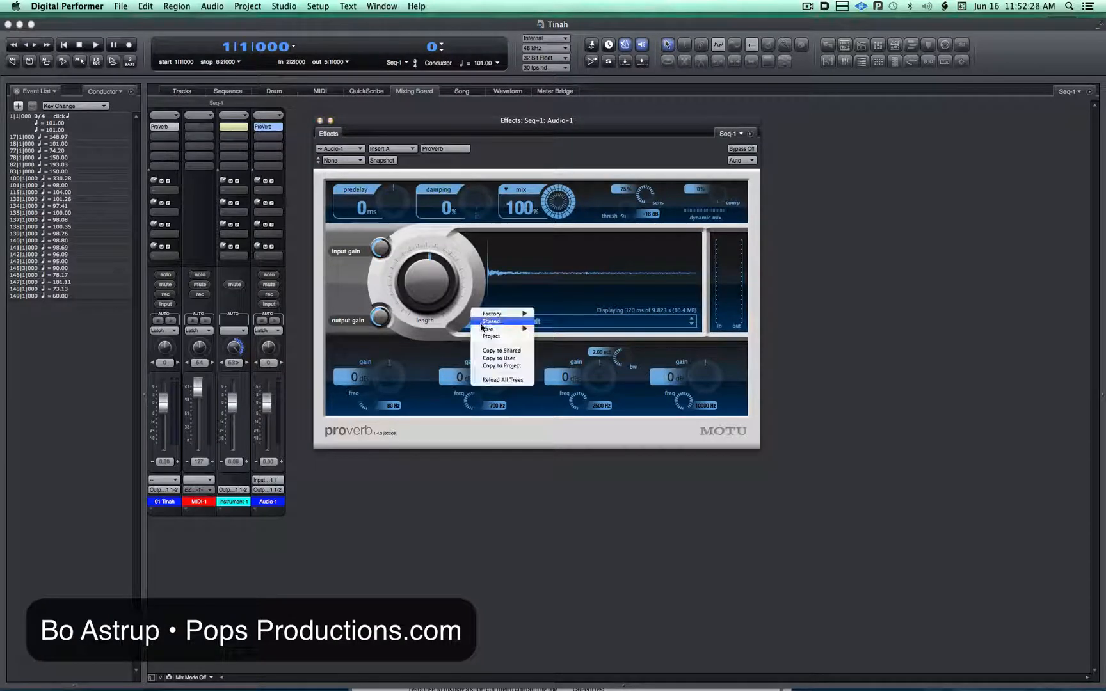
mouse_move(506, 328)
mouse_move(634, 440)
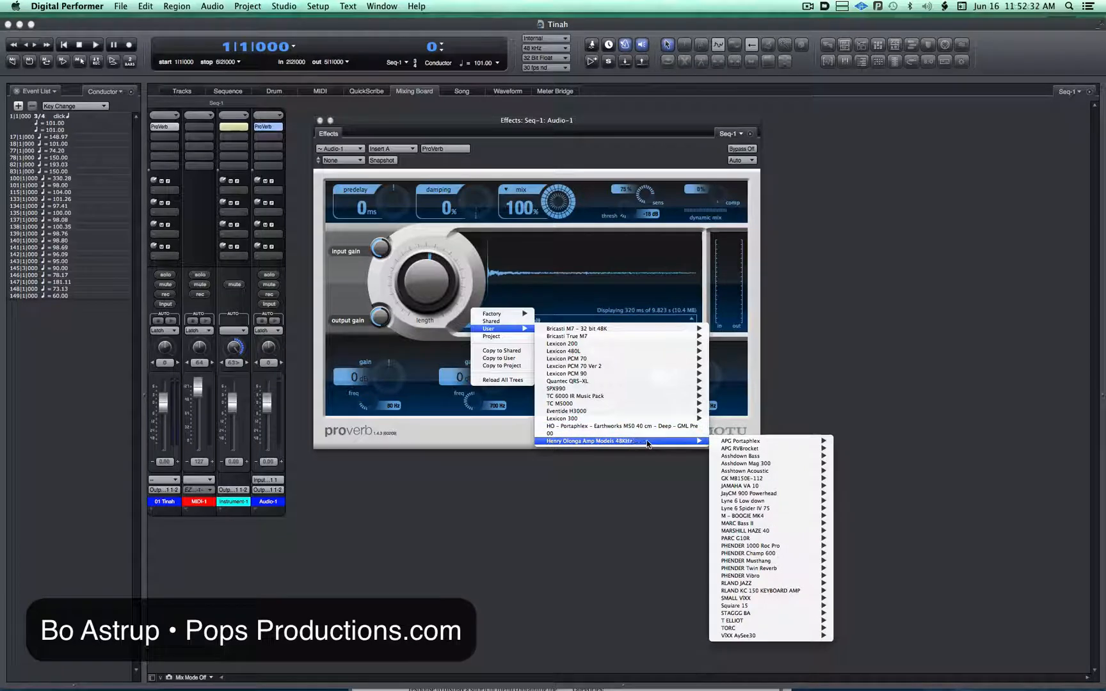
mouse_move(717, 443)
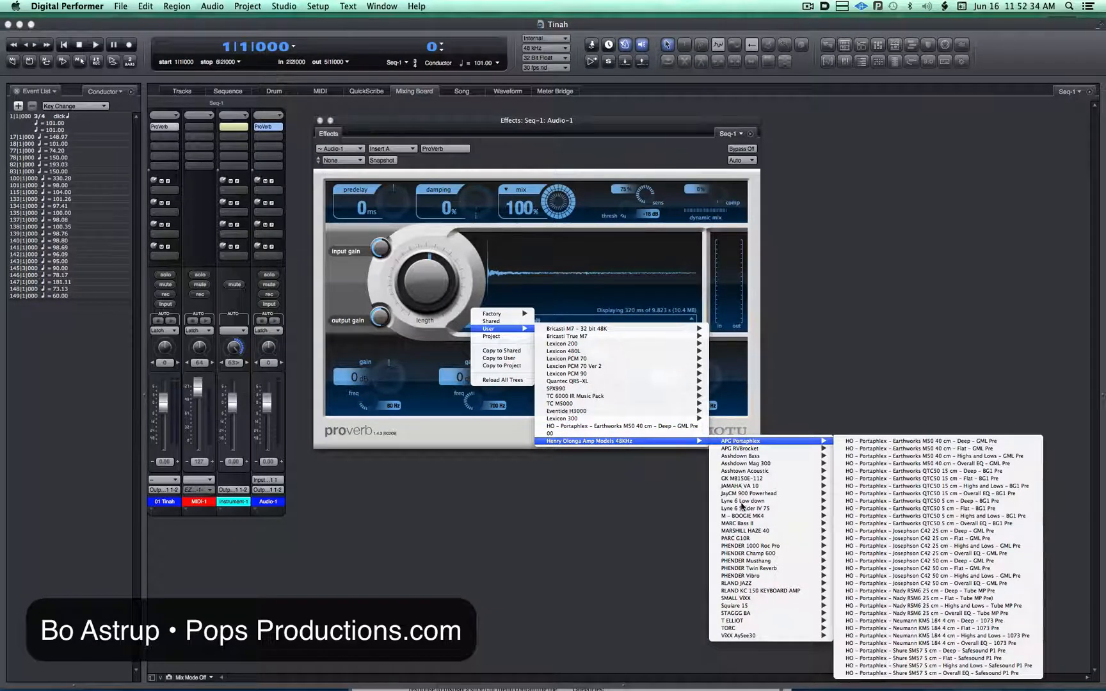
mouse_move(749, 548)
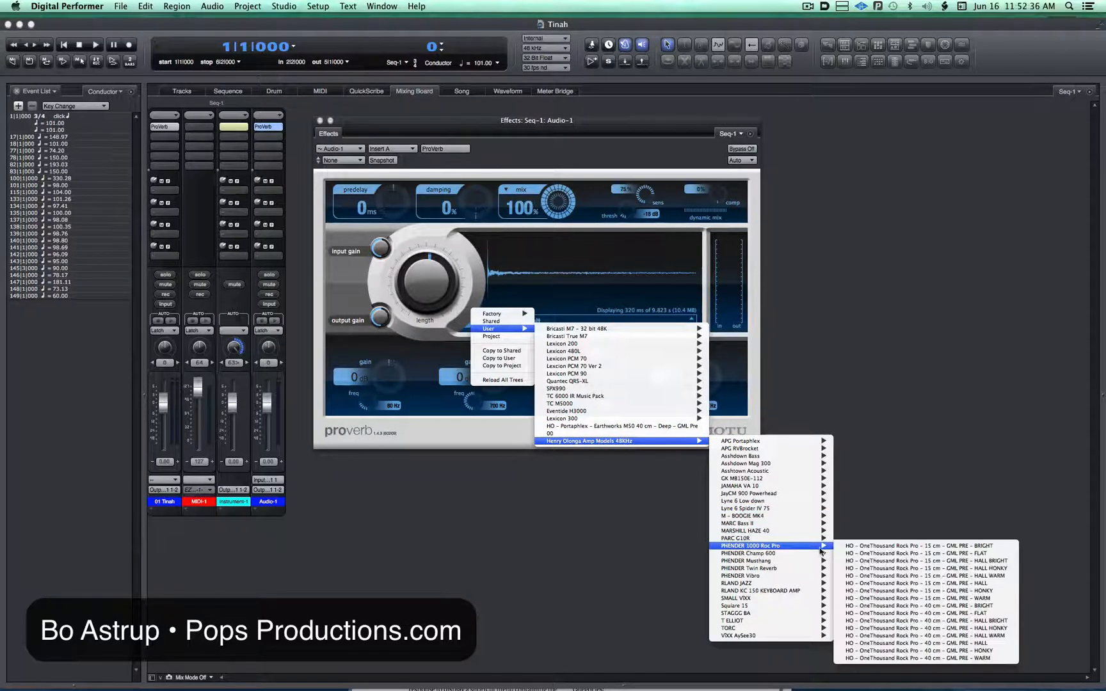
click(864, 554)
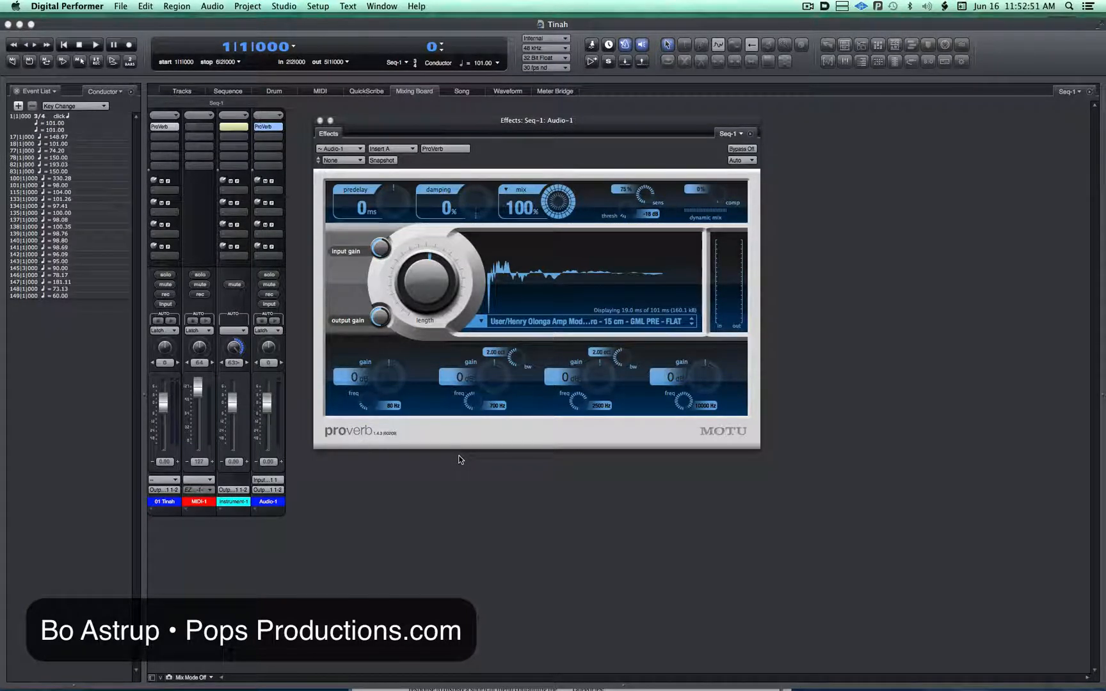
Inspect the HO - Portaphlex and 00 entries in ProVerb's User impulse response category, keeping the loaded response
click(481, 321)
mouse_move(483, 332)
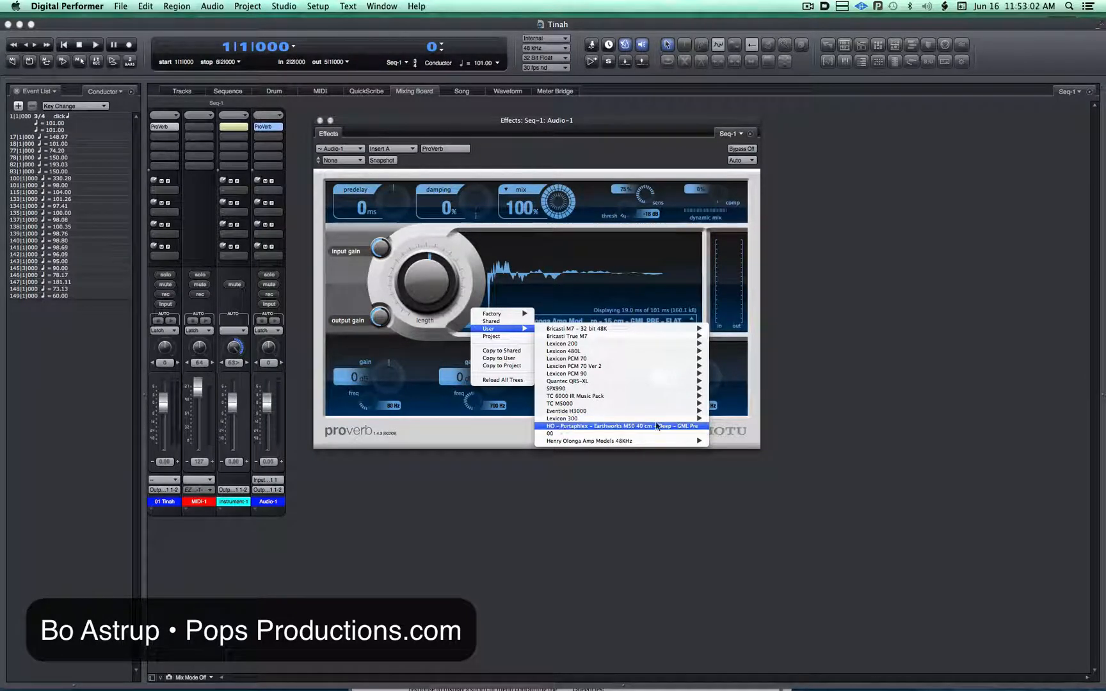
click(816, 324)
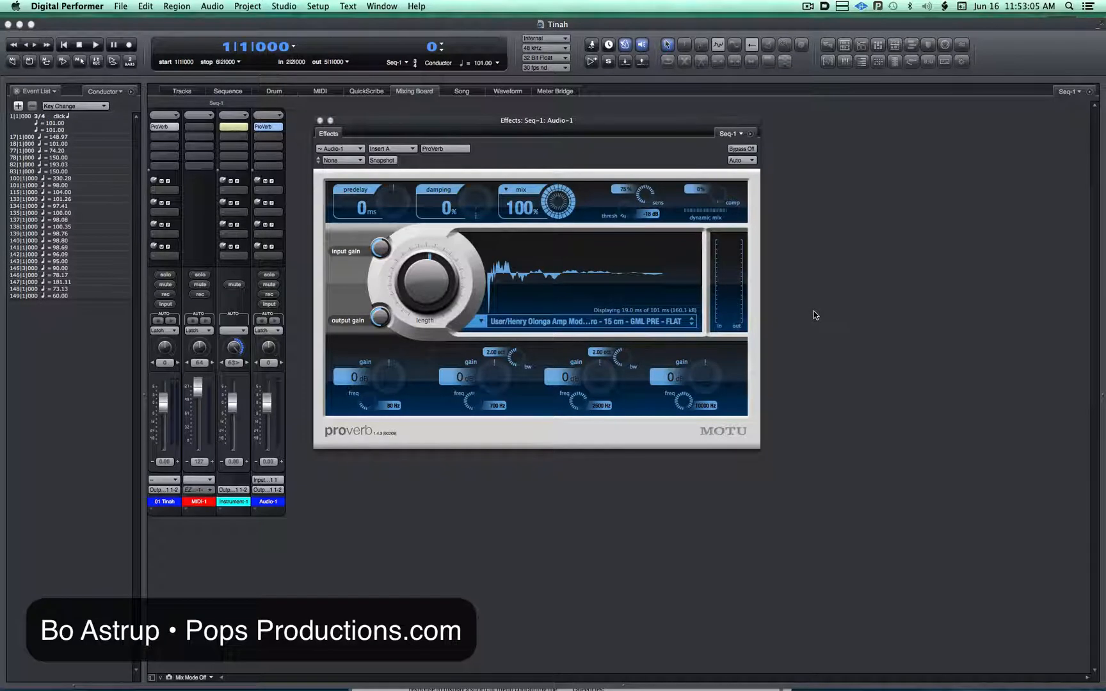
Switch to Finder and open the contents of ProVerb's User folder in the user Library's Application Support/MOTU folder
key(super+Tab)
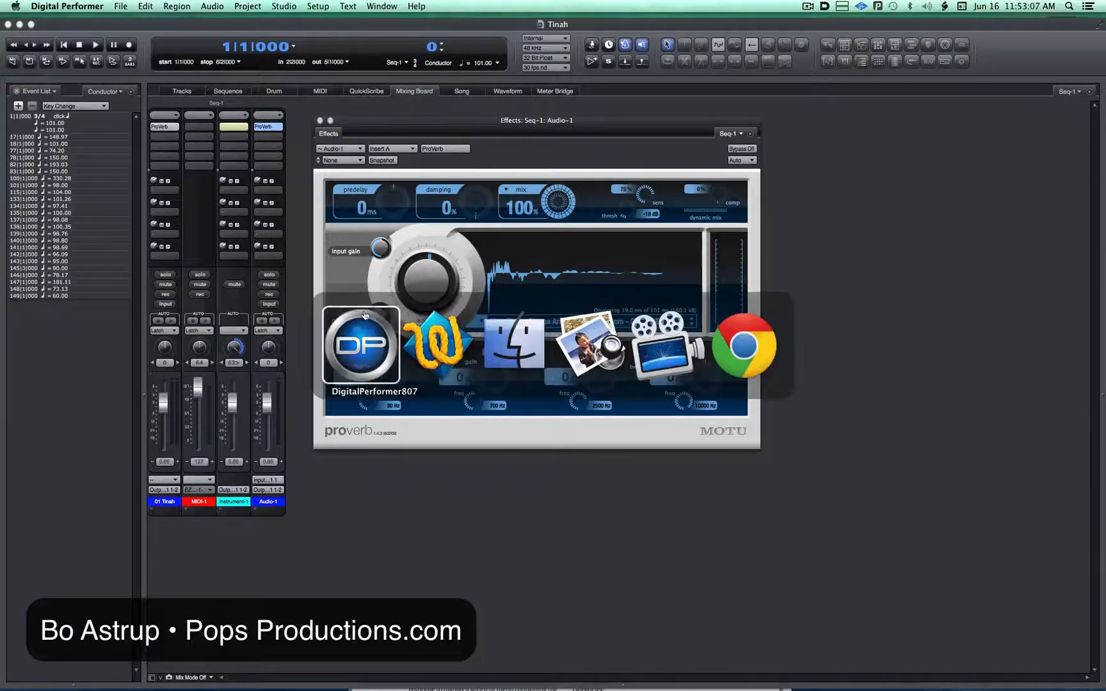
click(506, 331)
key(super+Tab)
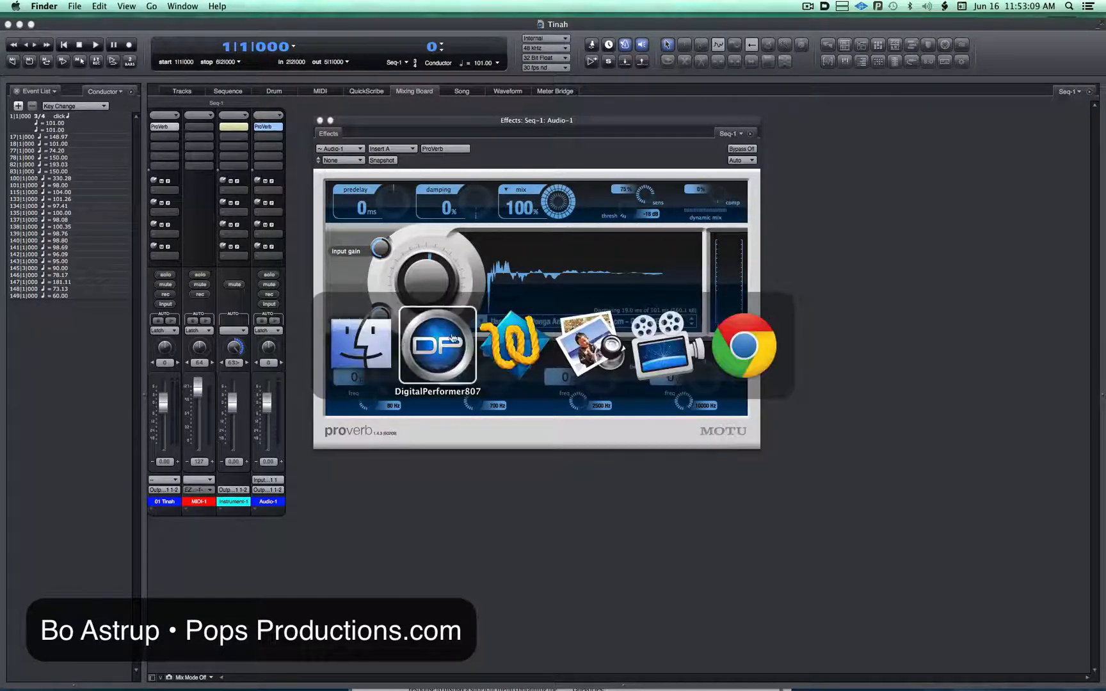
click(348, 349)
click(151, 5)
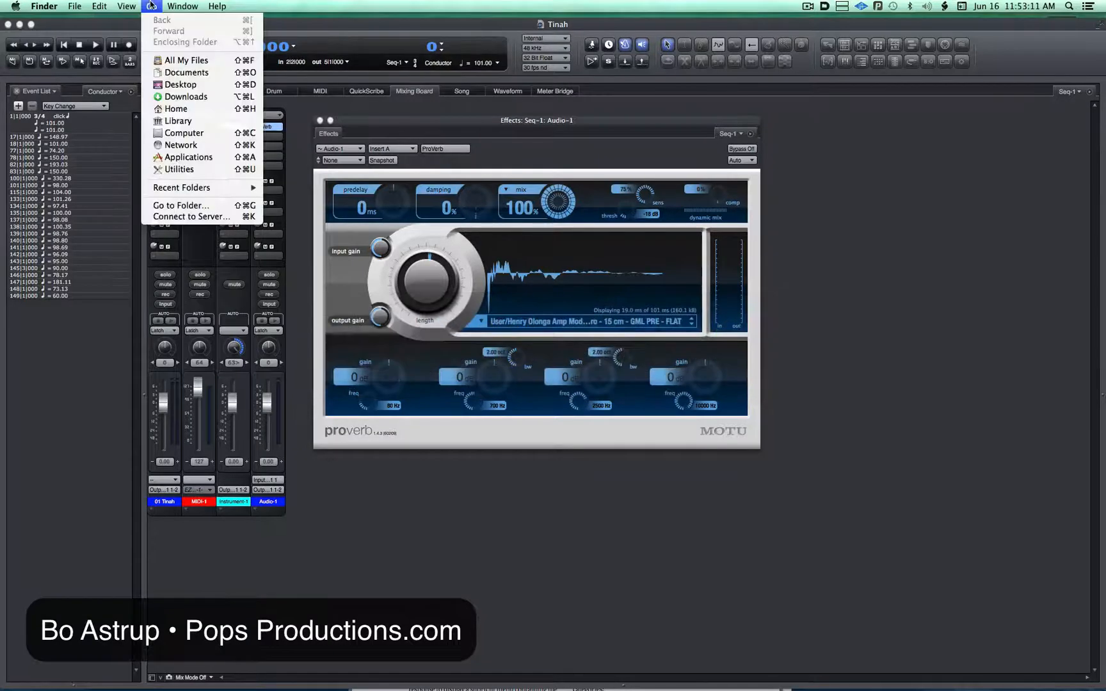
click(189, 127)
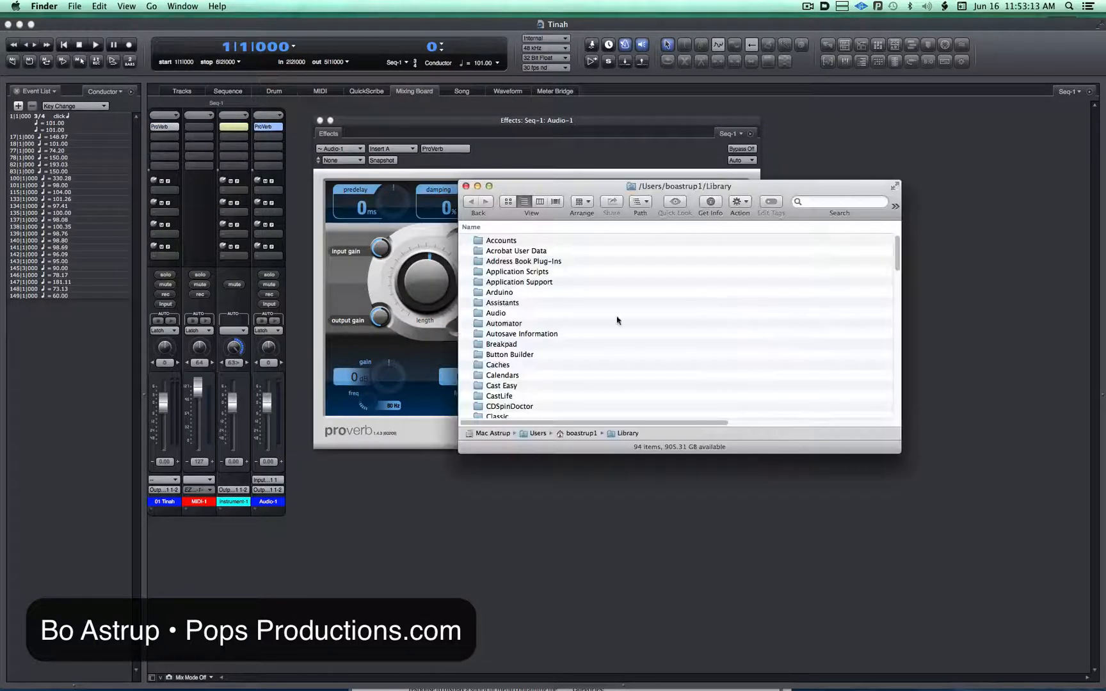
click(502, 283)
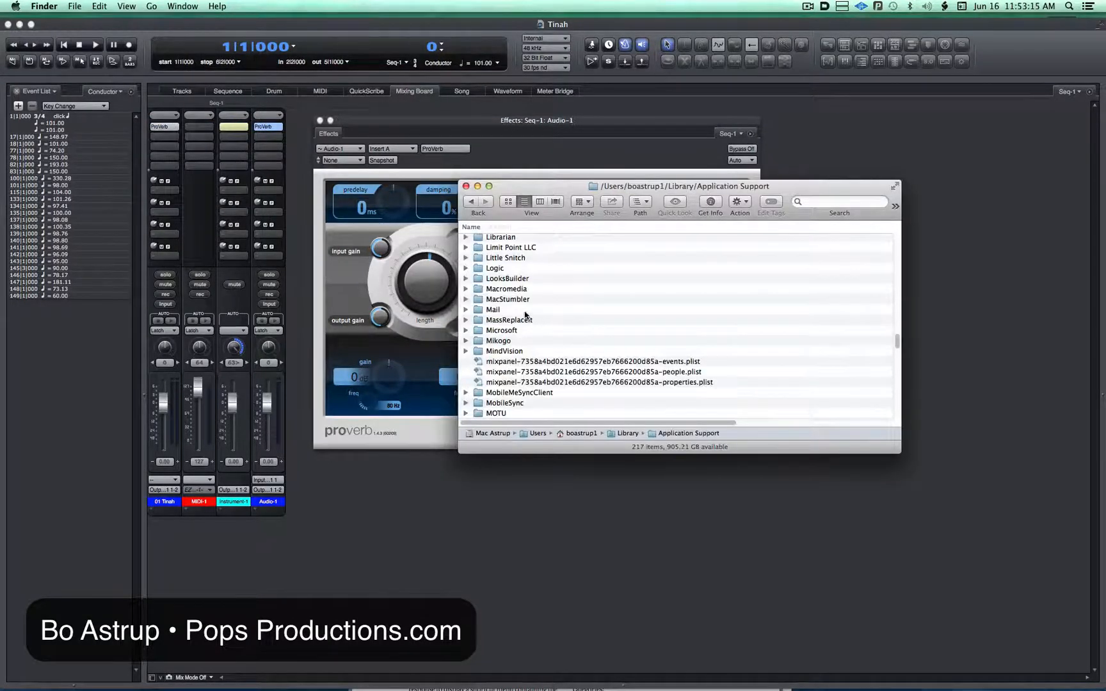
double_click(491, 413)
right_click(490, 251)
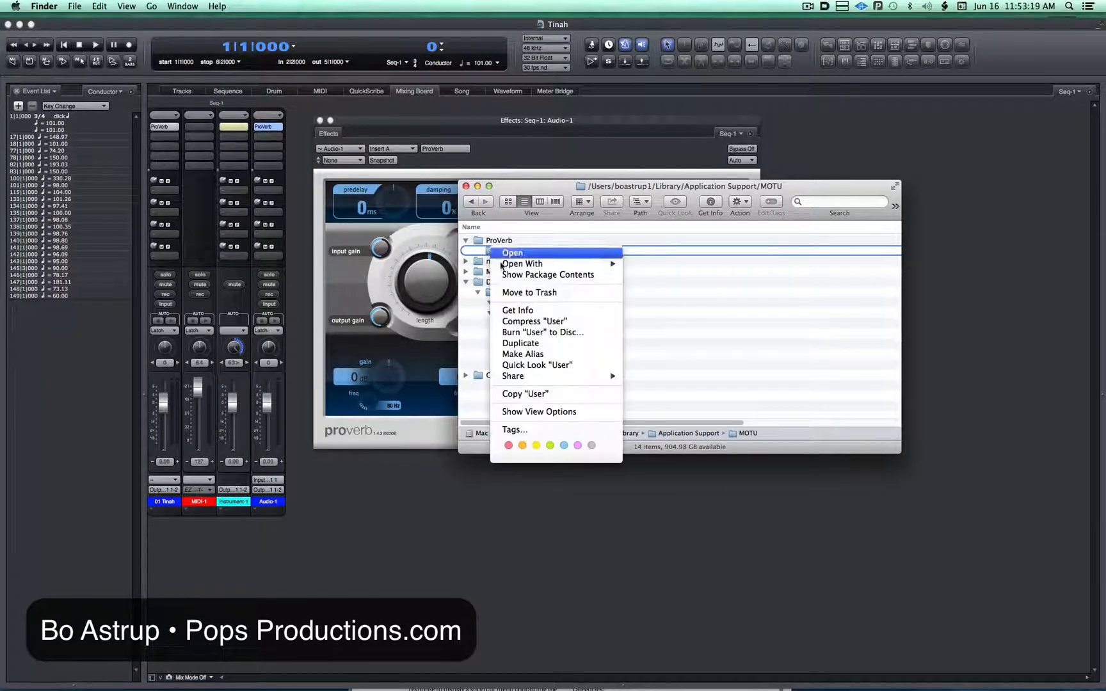
click(512, 259)
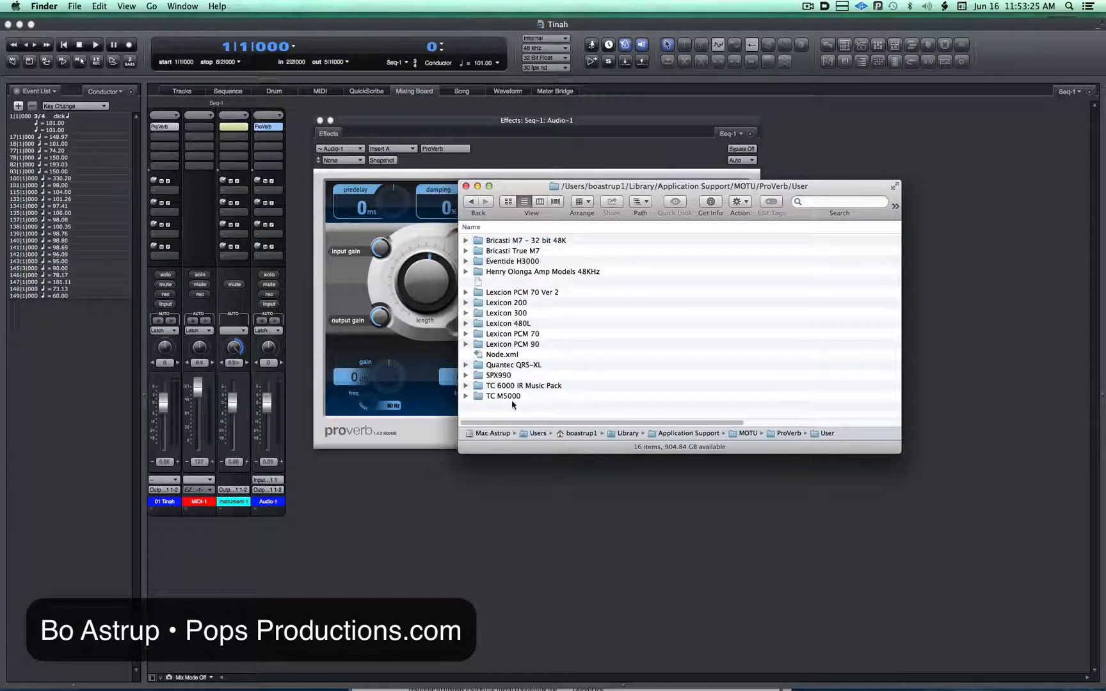
Delete the branch entries 3100 (HO - Portaphlex) and 4100 (00) from Node.xml in TextWrangler, and close the file with the changes saved
double_click(500, 355)
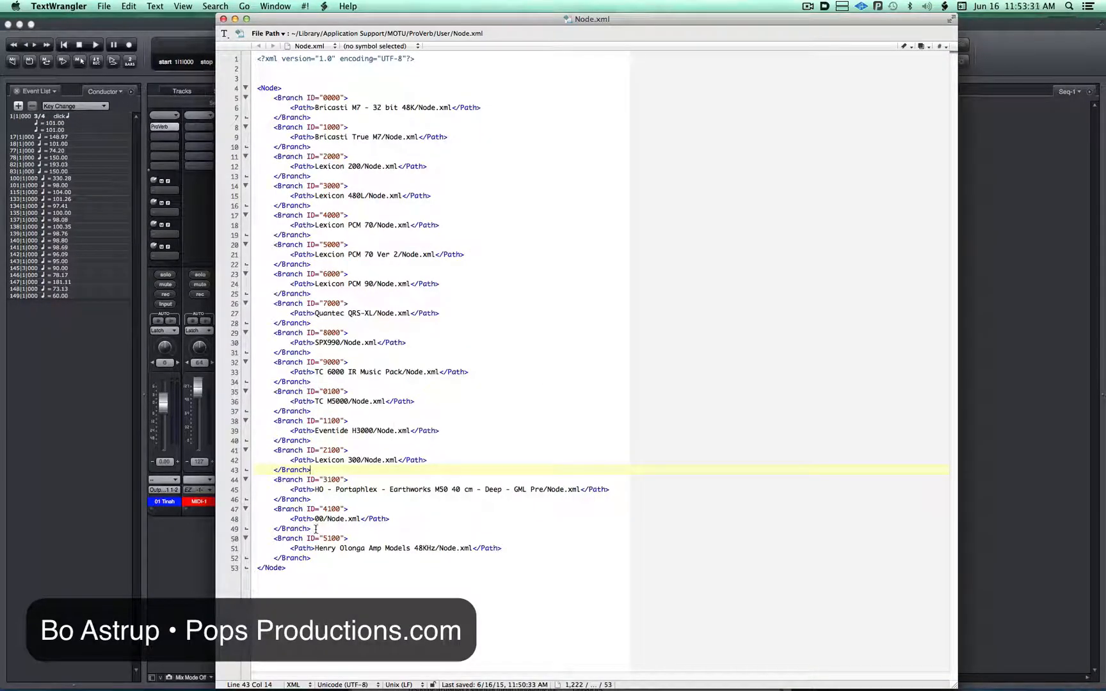
drag(315, 528, 240, 479)
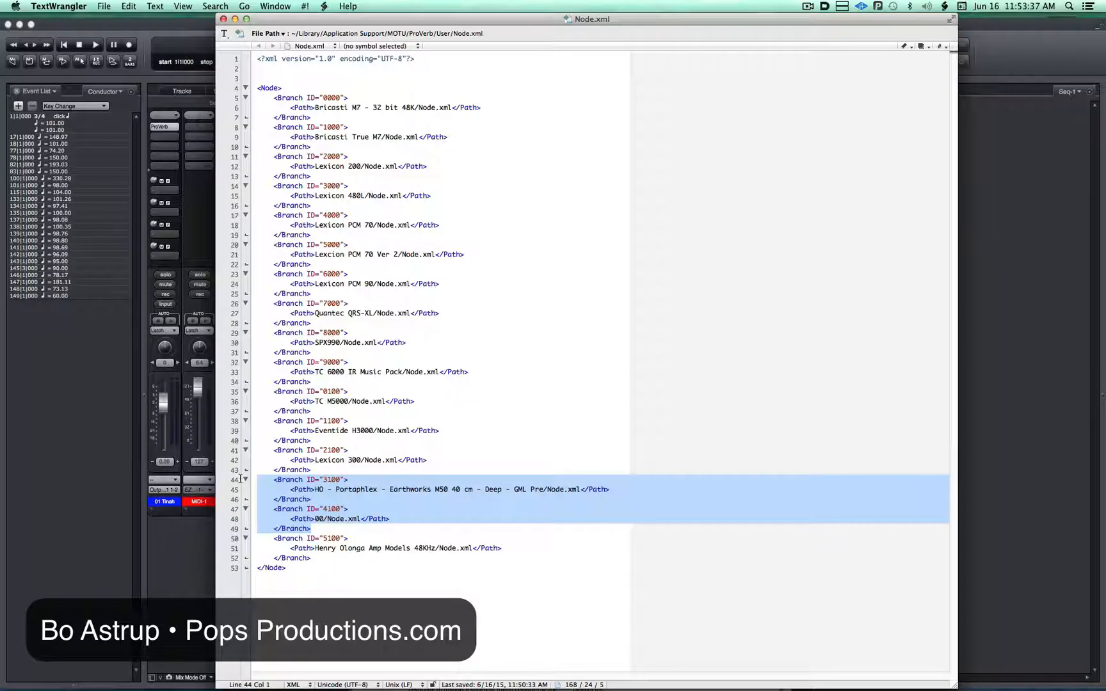
key(BackSpace)
key(BackSpace)
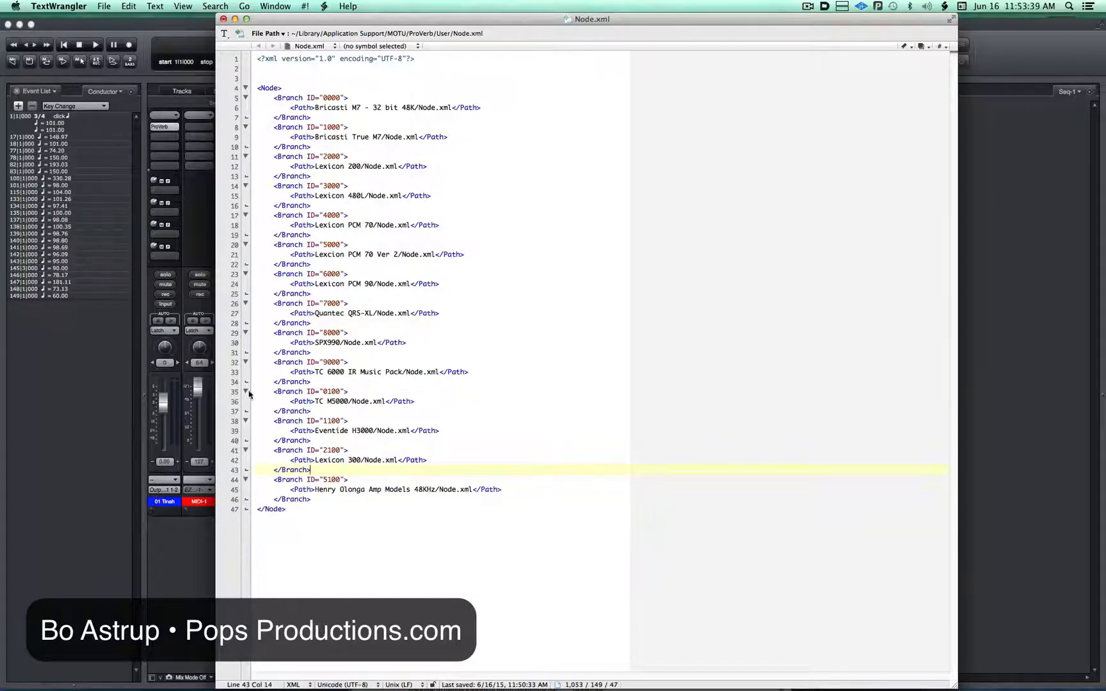
click(224, 19)
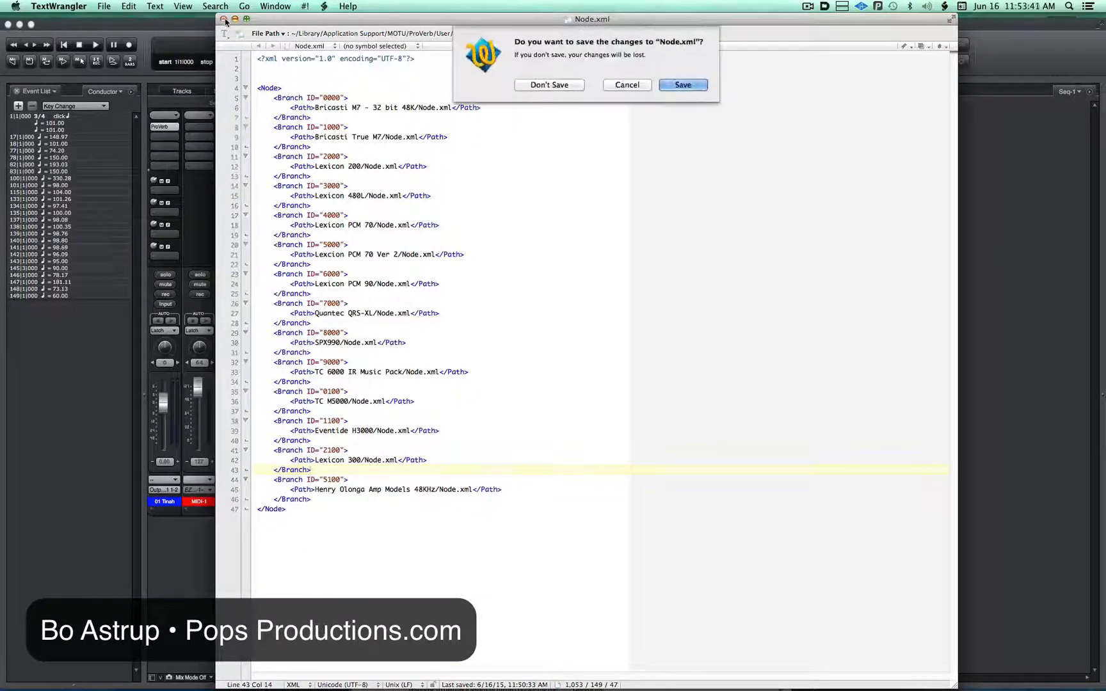
click(679, 86)
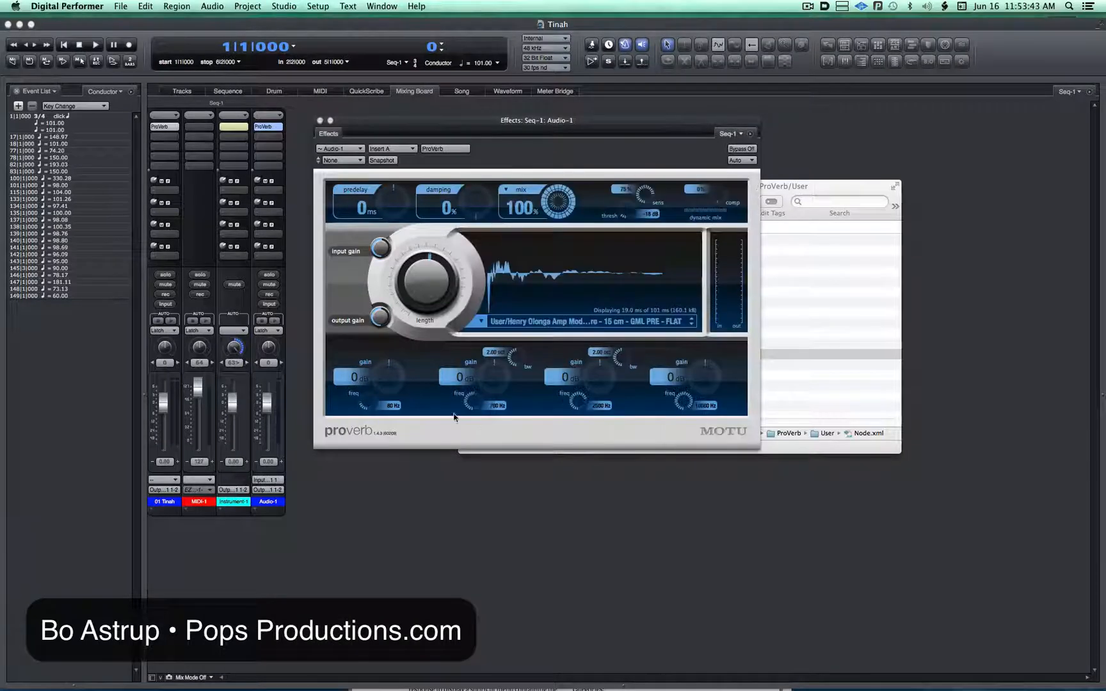
Return to Digital Performer and reload all of ProVerb's impulse response trees
click(447, 437)
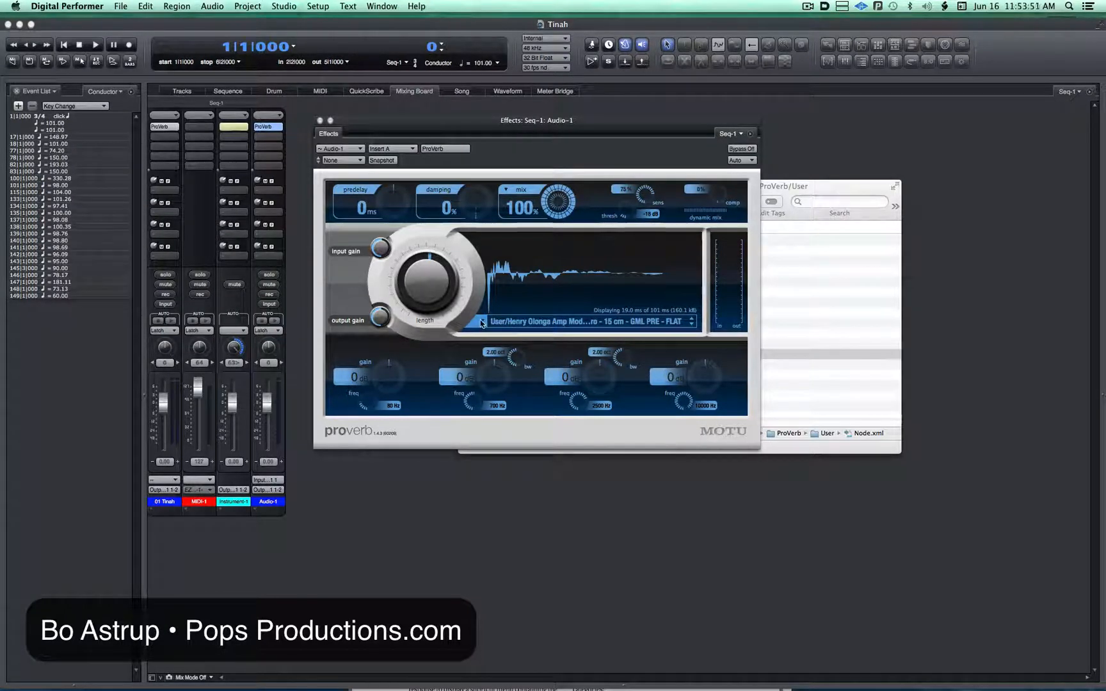
click(480, 322)
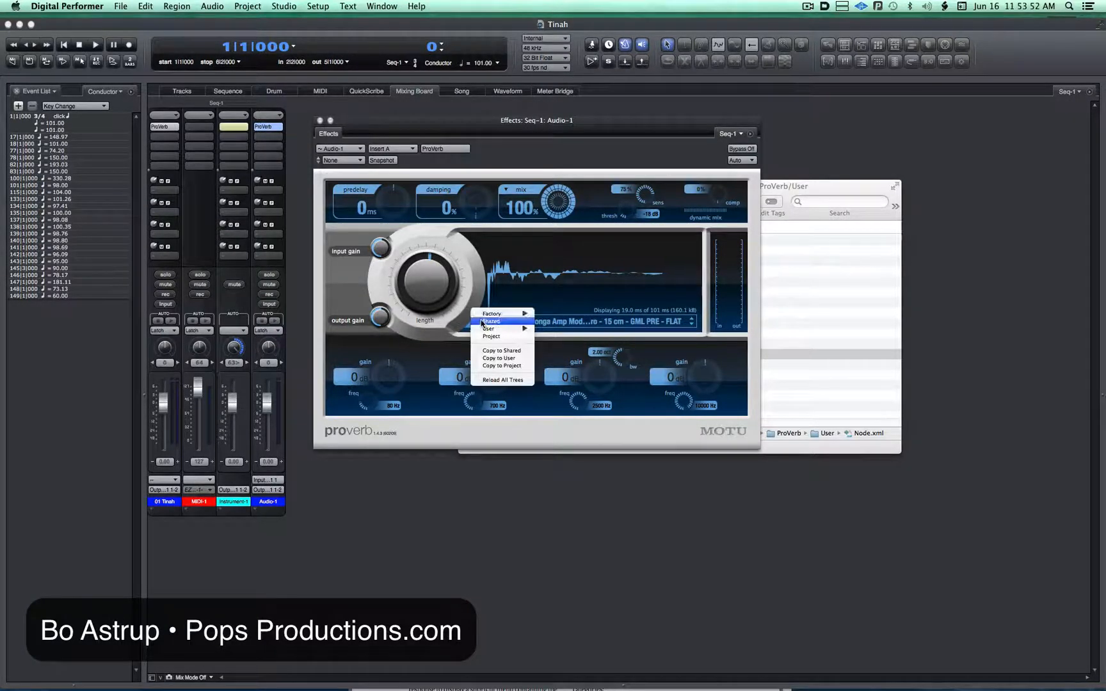
click(502, 380)
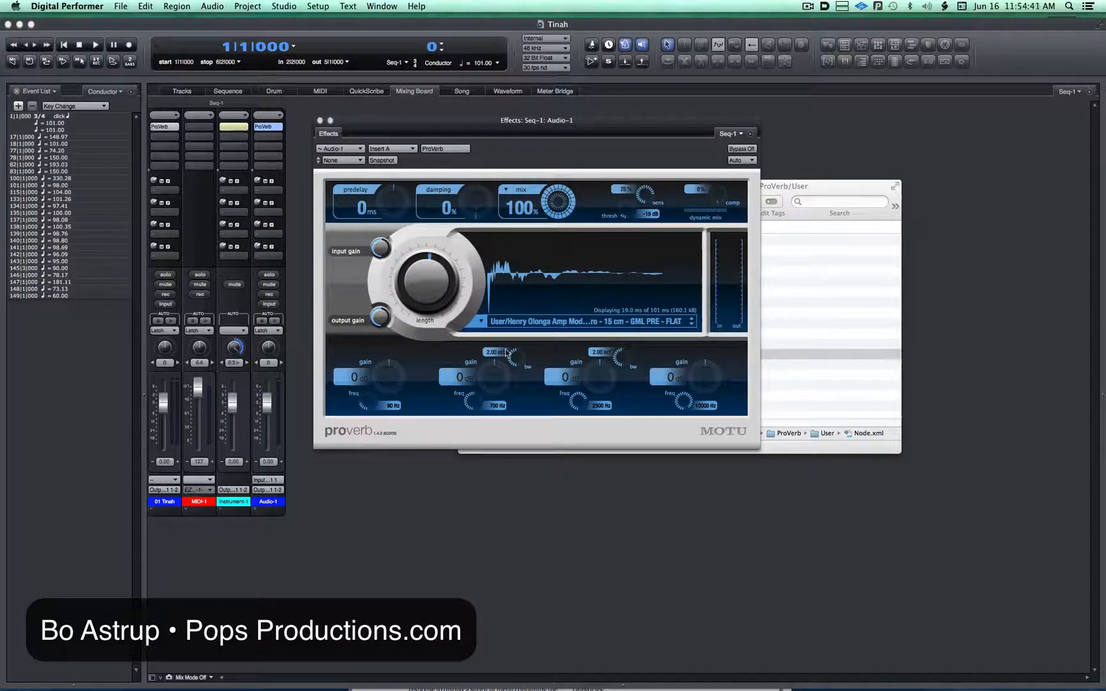
Check the list of folders in ProVerb's reloaded User impulse response category, without choosing another response
click(480, 321)
mouse_move(483, 329)
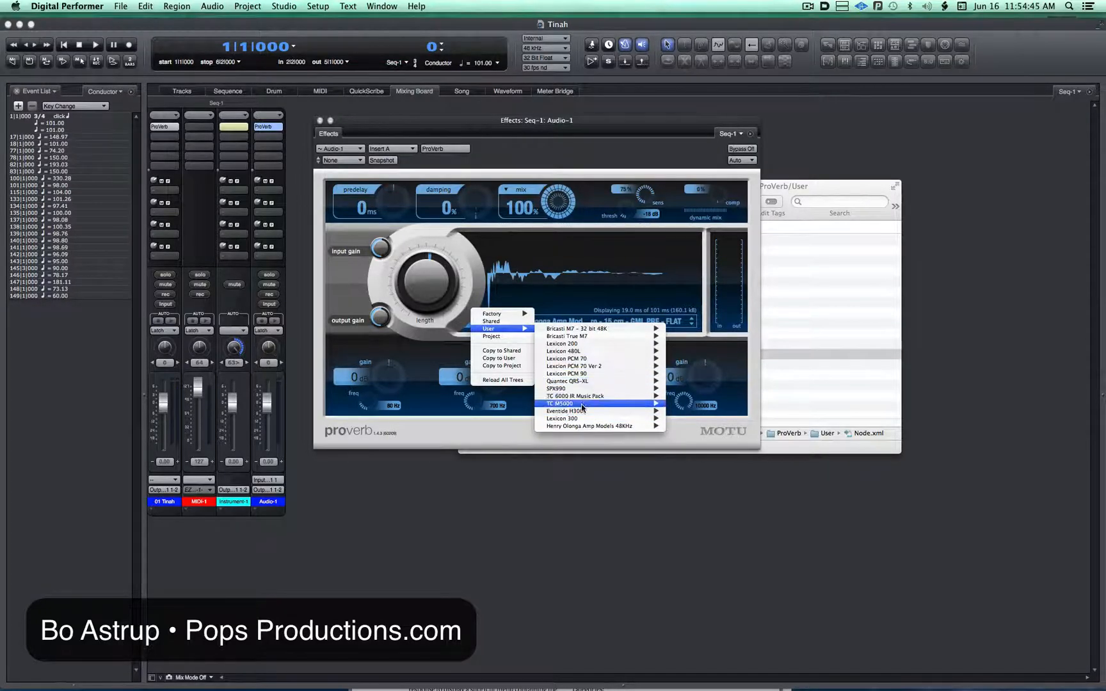
mouse_move(582, 427)
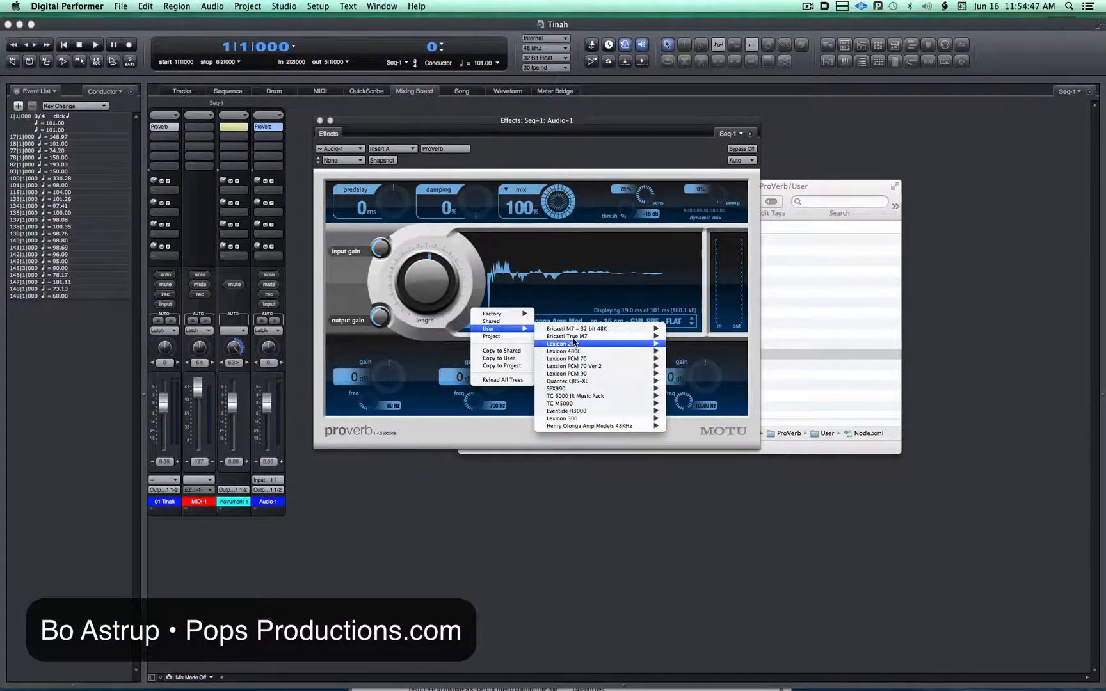
click(432, 325)
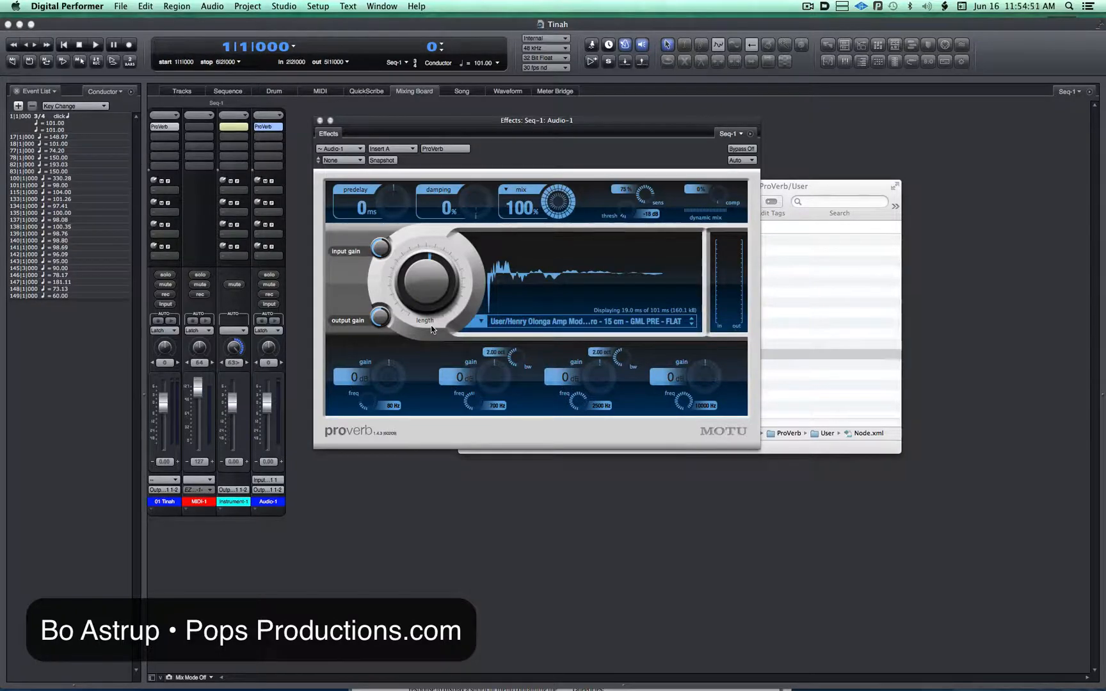